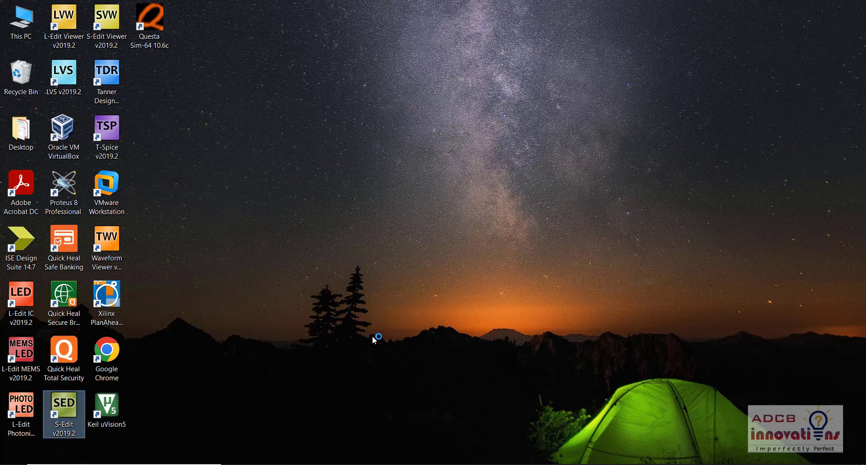
Maximize the newly launched S-Edit 2019.2 window so it fills the screen.
{"action": "left_click", "coordinate": [415, 343]}
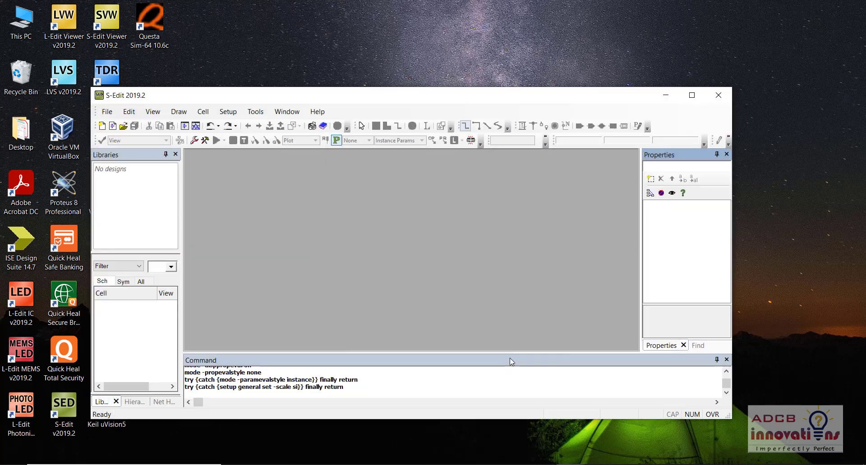
{"action": "left_click", "coordinate": [696, 96]}
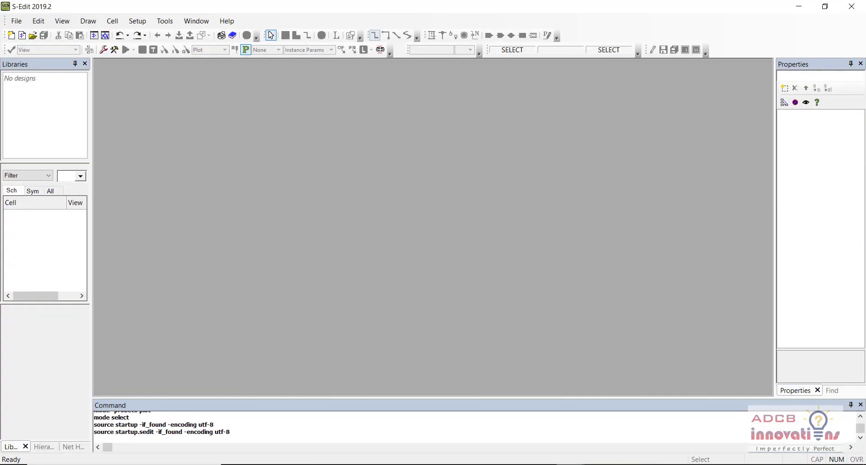
{"action": "left_click", "coordinate": [559, 391]}
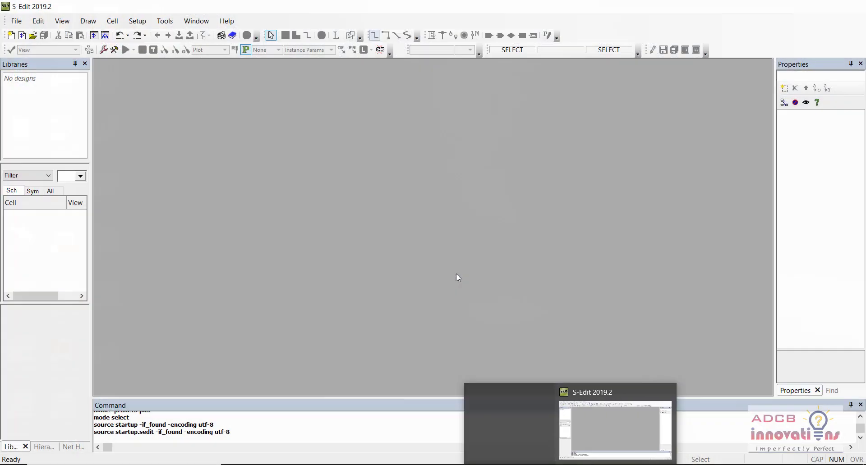
{"action": "left_click", "coordinate": [432, 260]}
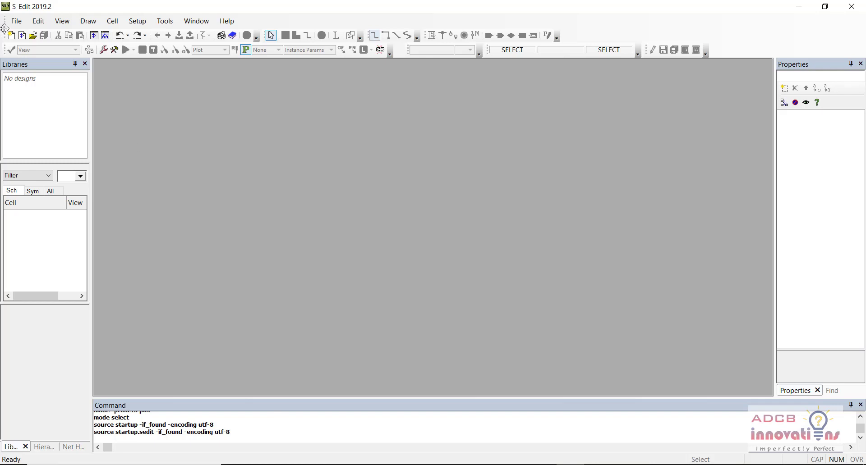
{"action": "left_click", "coordinate": [19, 24]}
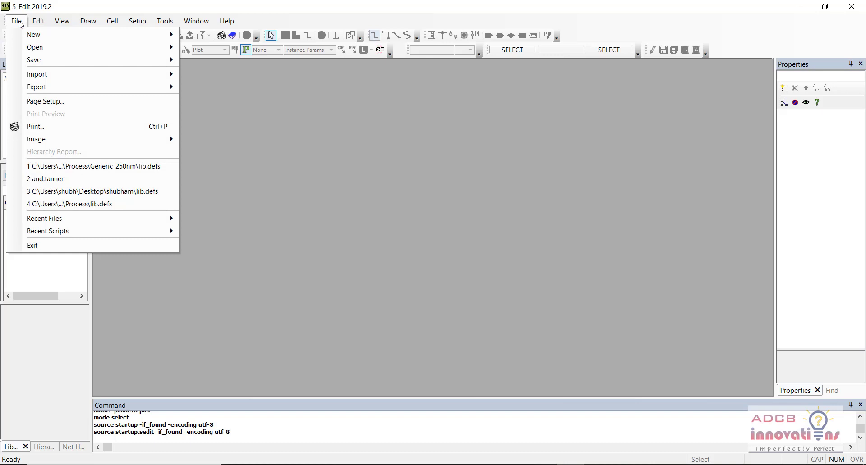
{"action": "mouse_move", "coordinate": [24, 38]}
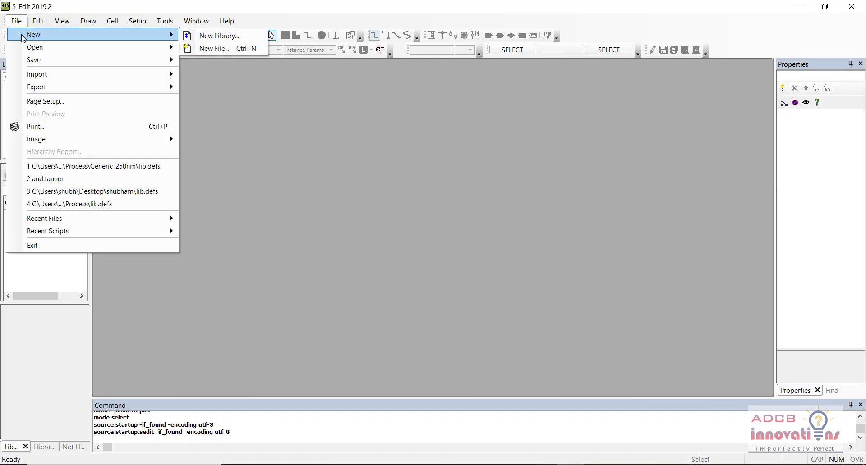
{"action": "mouse_move", "coordinate": [125, 45]}
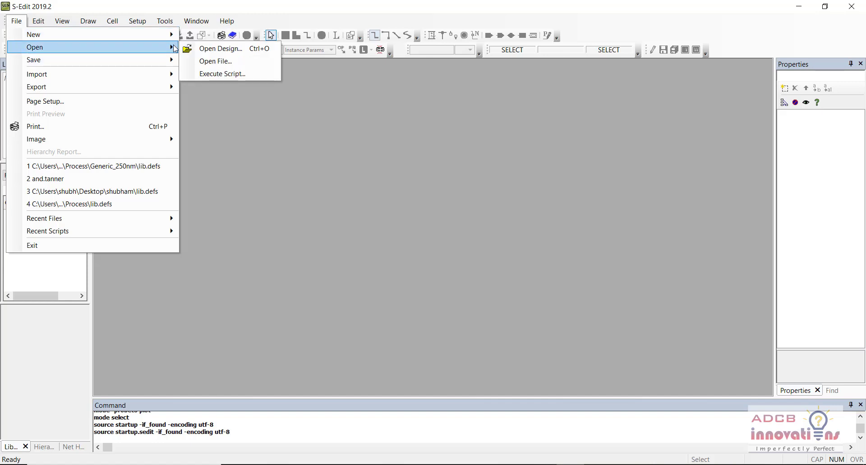
{"action": "left_click", "coordinate": [234, 113]}
{"action": "left_click", "coordinate": [76, 113]}
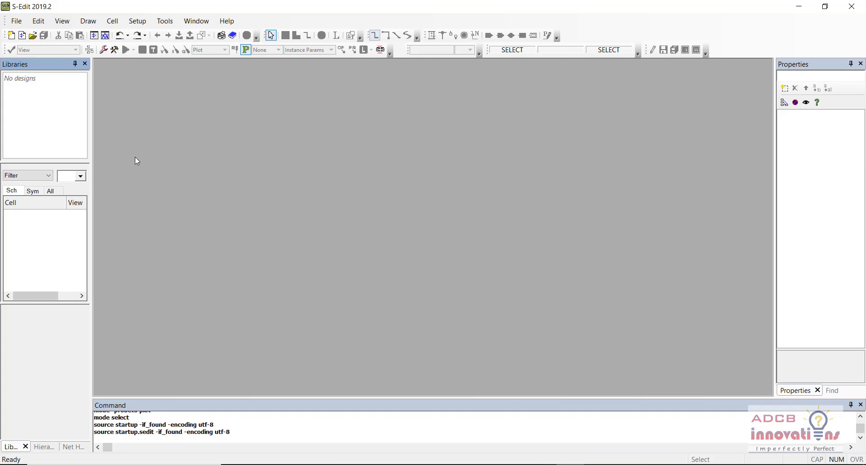
Open the lib design file from the Generic_250nm process folder.
{"action": "mouse_move", "coordinate": [598, 464]}
{"action": "left_click", "coordinate": [15, 22]}
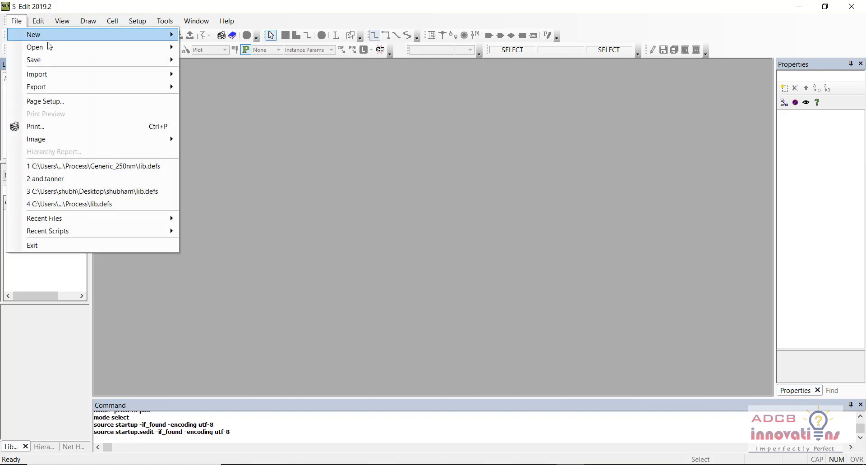
{"action": "mouse_move", "coordinate": [53, 44]}
{"action": "left_click", "coordinate": [231, 50]}
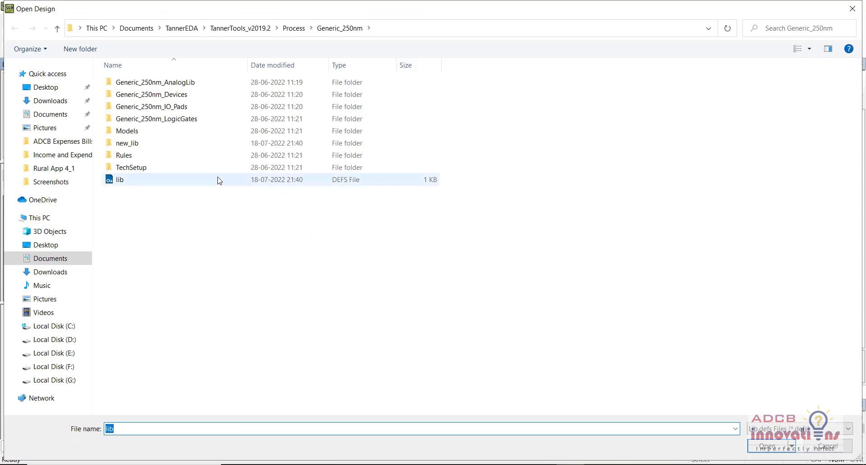
{"action": "double_click", "coordinate": [218, 179]}
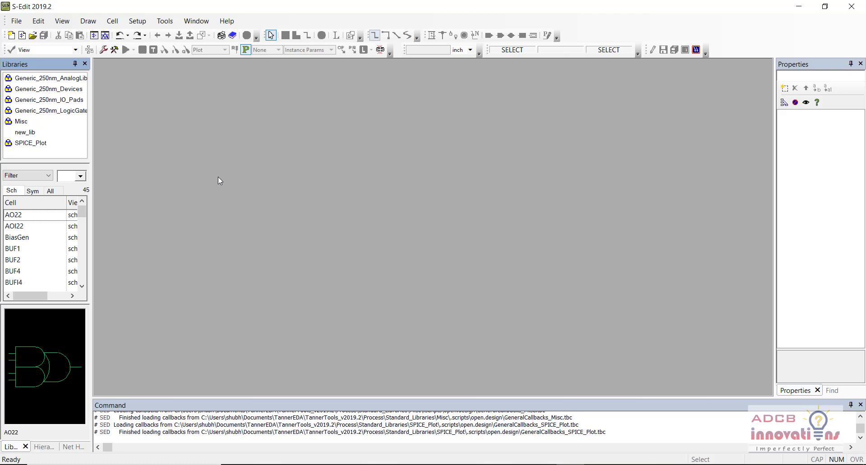
Select the new_lib library, widen the Libraries pane and enlarge its library list.
{"action": "left_click", "coordinate": [58, 133]}
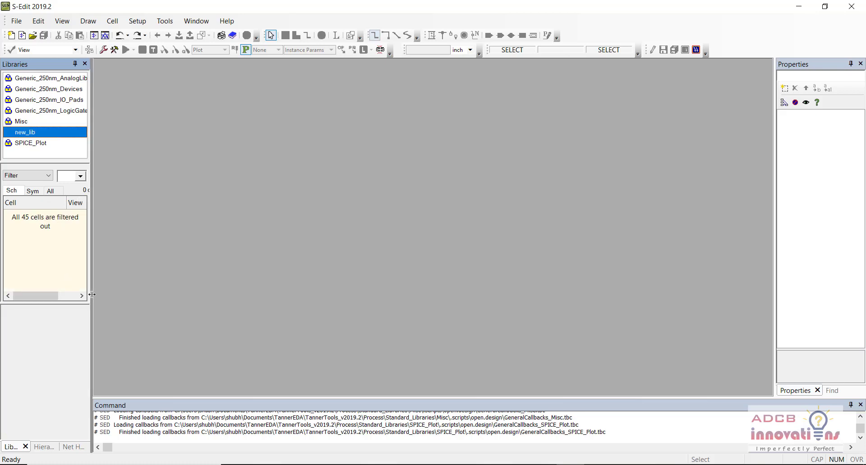
{"action": "left_click_drag", "start_coordinate": [92, 295], "coordinate": [149, 296]}
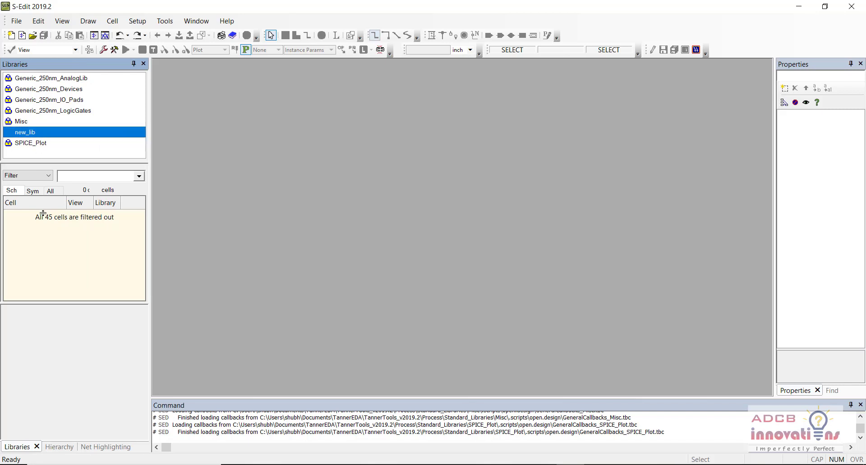
{"action": "left_click_drag", "start_coordinate": [43, 213], "coordinate": [43, 214]}
Look through the schematic cells of Generic_250nm_AnalogLib and the symbol views of Generic_250nm_Devices.
{"action": "left_click", "coordinate": [66, 80]}
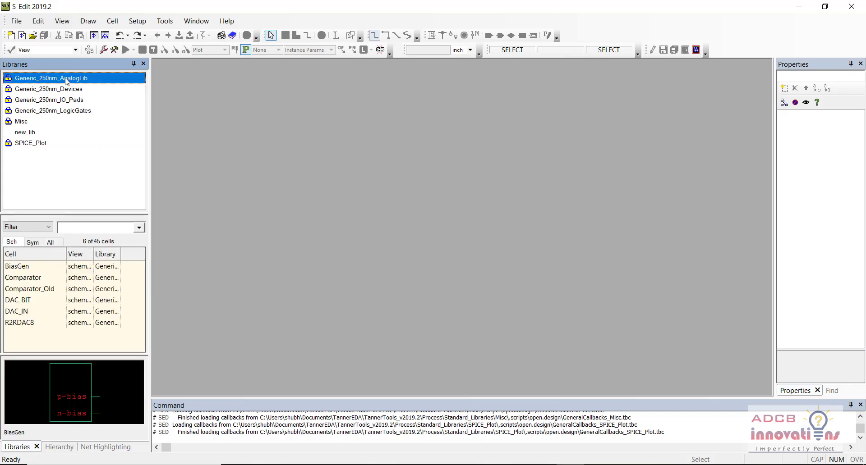
{"action": "left_click", "coordinate": [69, 278]}
{"action": "left_click", "coordinate": [65, 269]}
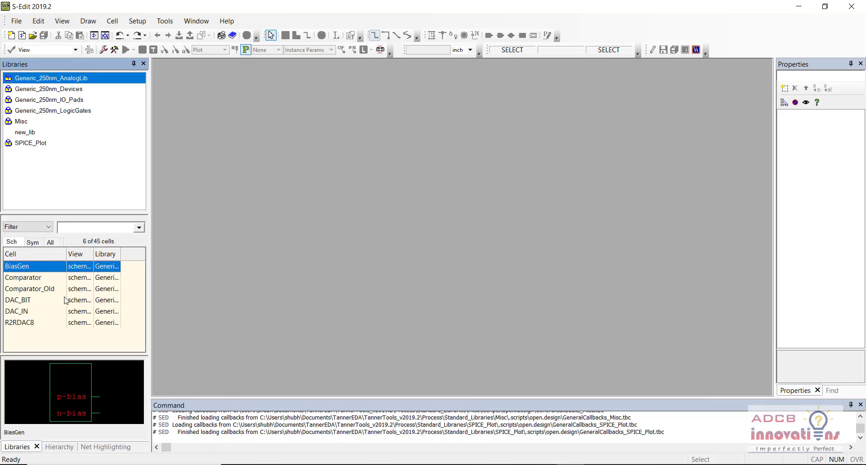
{"action": "left_click", "coordinate": [65, 300]}
{"action": "left_click", "coordinate": [76, 89]}
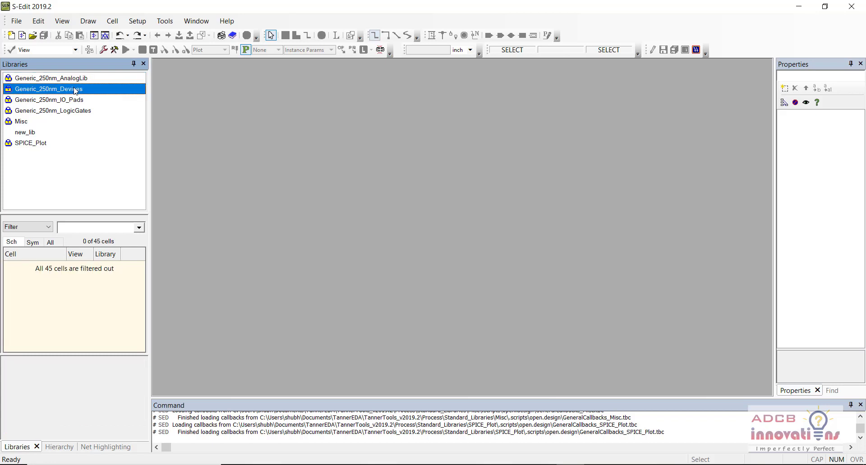
{"action": "left_click", "coordinate": [37, 243]}
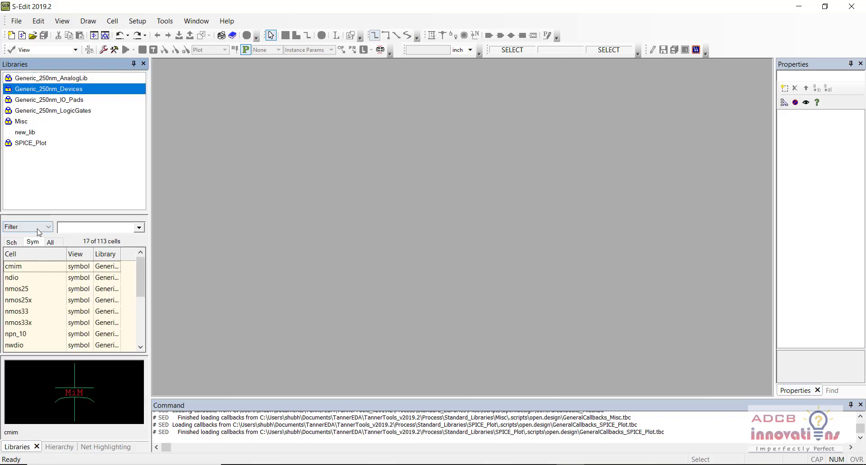
Restrict the cell list to Top-level cells and show their schematic views.
{"action": "left_click", "coordinate": [39, 229]}
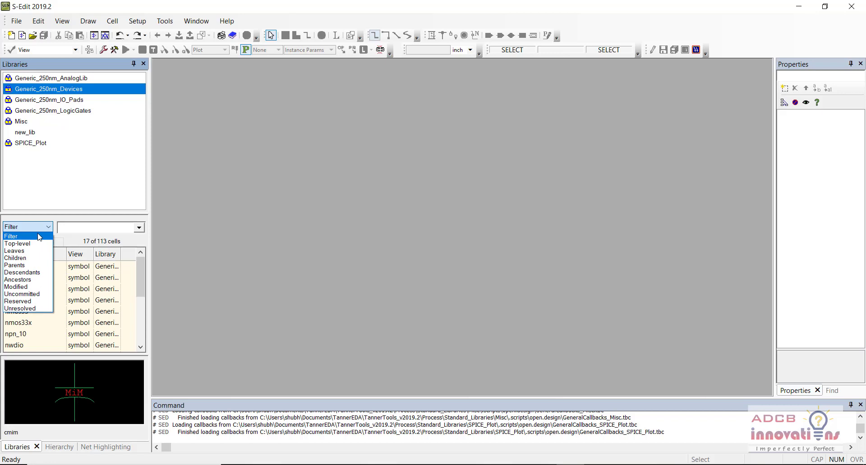
{"action": "key", "text": "Down"}
{"action": "key", "text": "Return"}
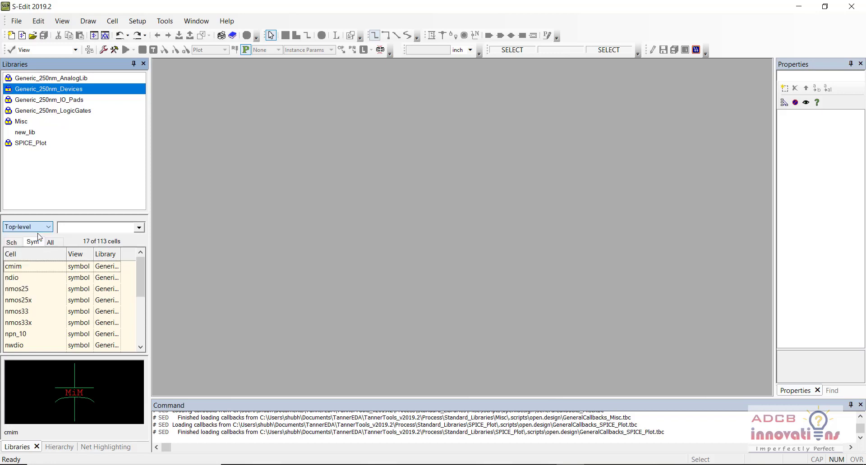
{"action": "left_click", "coordinate": [13, 245]}
Examine the schematic cells in the Devices, Generic_250nm_AnalogLib, Generic_250nm_Devices and Generic_250nm_LogicGates libraries.
{"action": "left_click", "coordinate": [65, 90]}
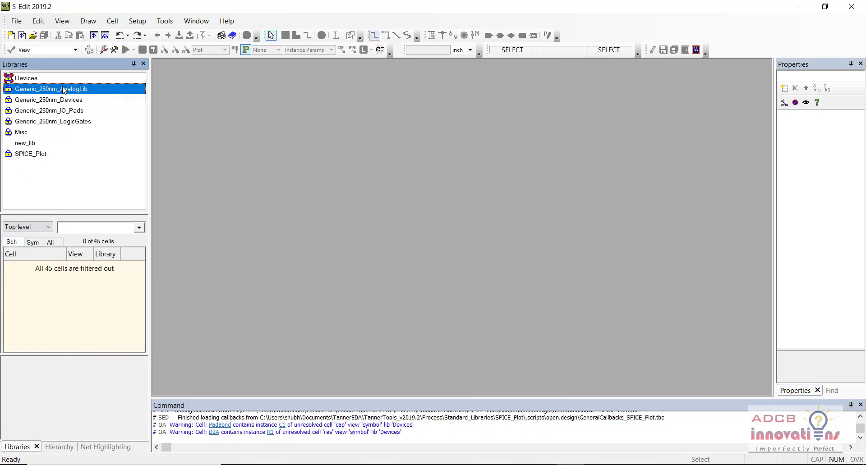
{"action": "left_click", "coordinate": [62, 78]}
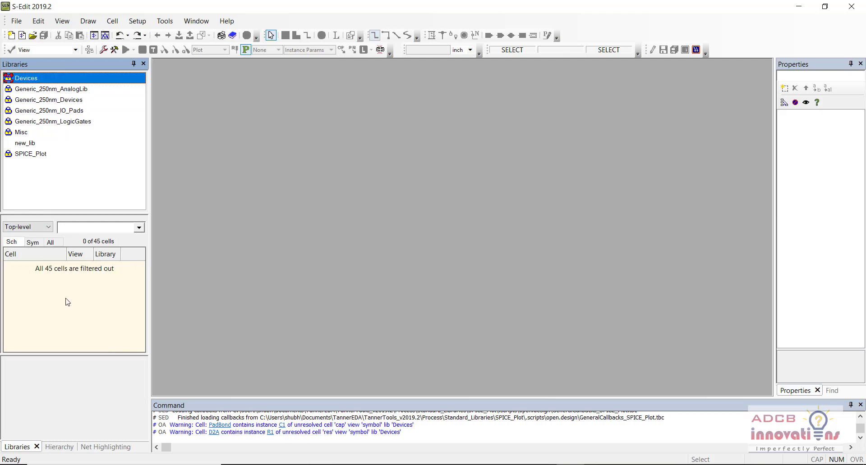
{"action": "left_click", "coordinate": [77, 88]}
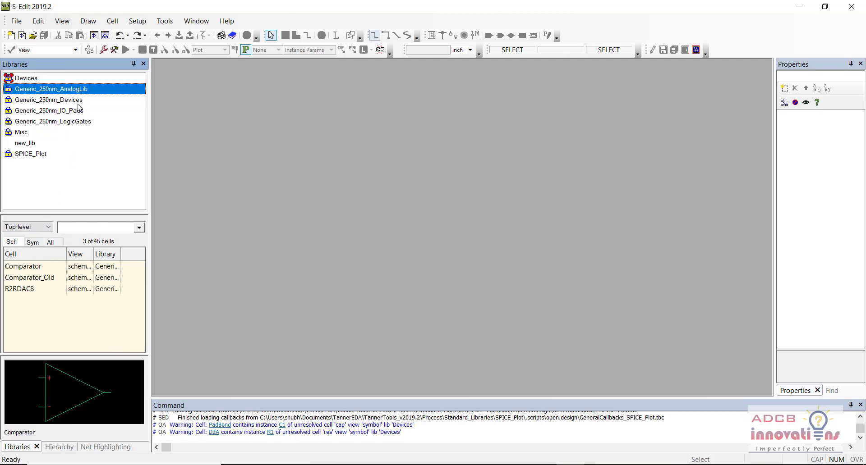
{"action": "left_click", "coordinate": [78, 103]}
{"action": "left_click", "coordinate": [81, 122]}
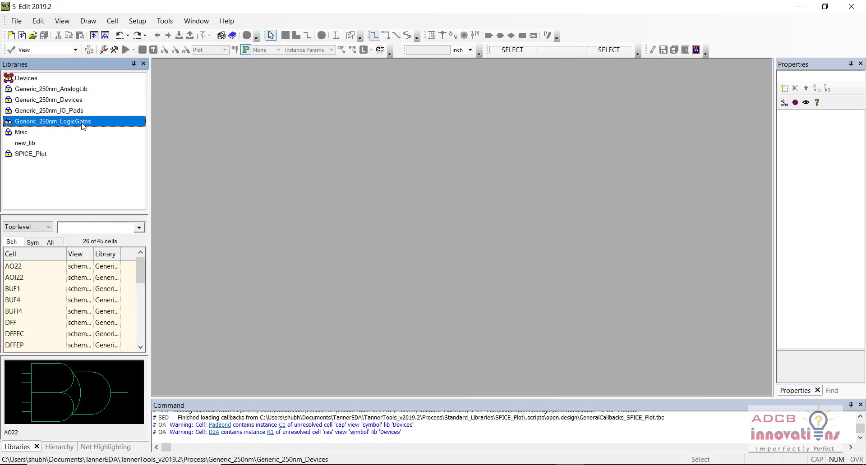
Open the DFF flip-flop schematic from Generic_250nm_LogicGates and maximize its window to view it.
{"action": "left_click", "coordinate": [44, 313]}
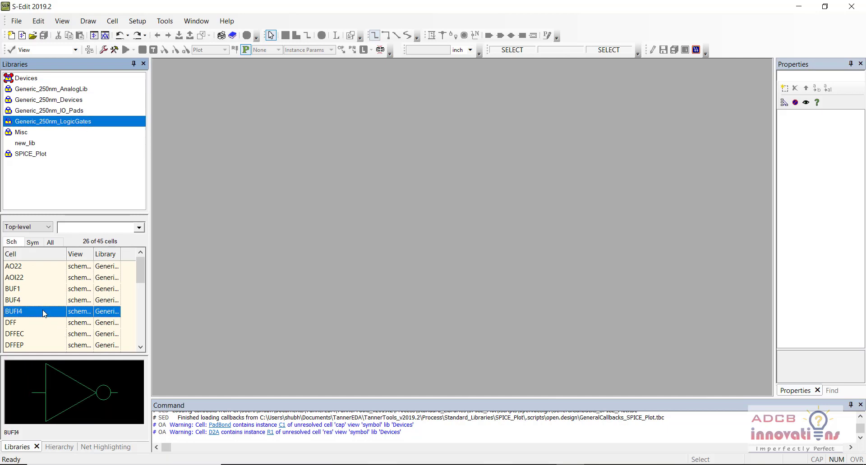
{"action": "double_click", "coordinate": [57, 323]}
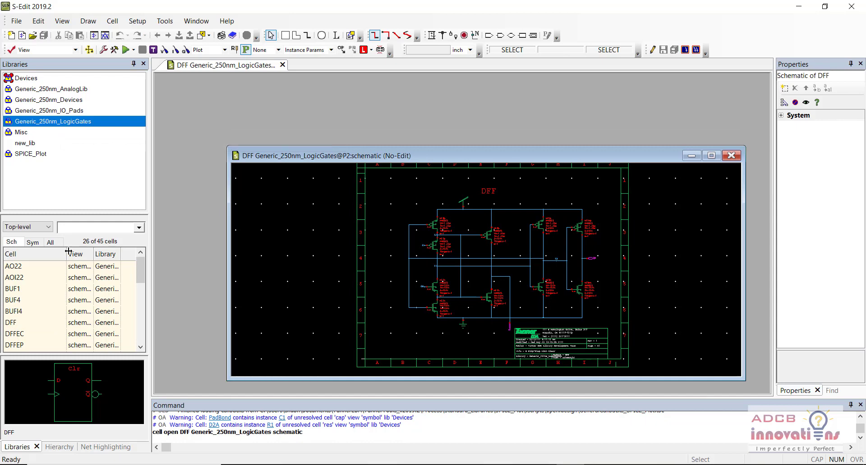
{"action": "double_click", "coordinate": [289, 156]}
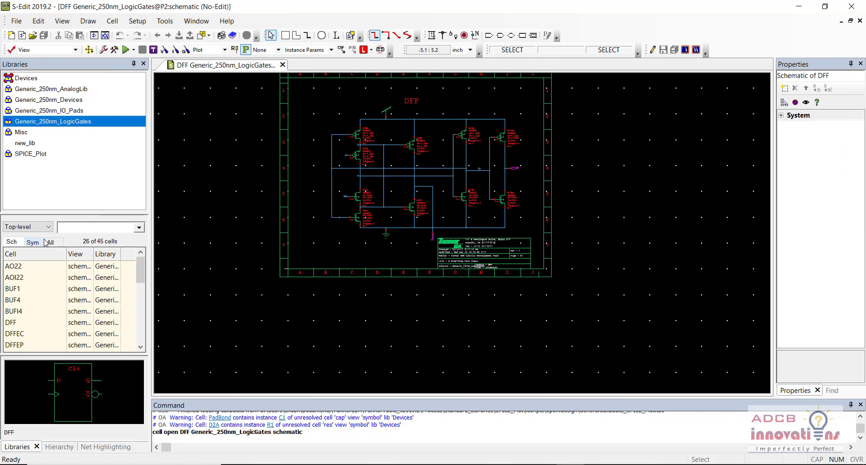
Select the Generic_250nm_Devices library and reset the cell list from Top-level to the plain Filter option.
{"action": "left_click", "coordinate": [88, 92]}
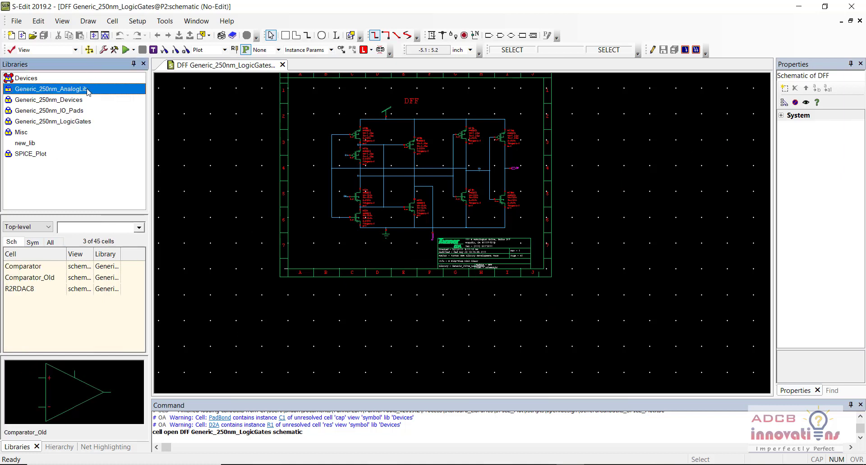
{"action": "left_click", "coordinate": [85, 102]}
{"action": "left_click", "coordinate": [47, 228]}
{"action": "left_click", "coordinate": [39, 238]}
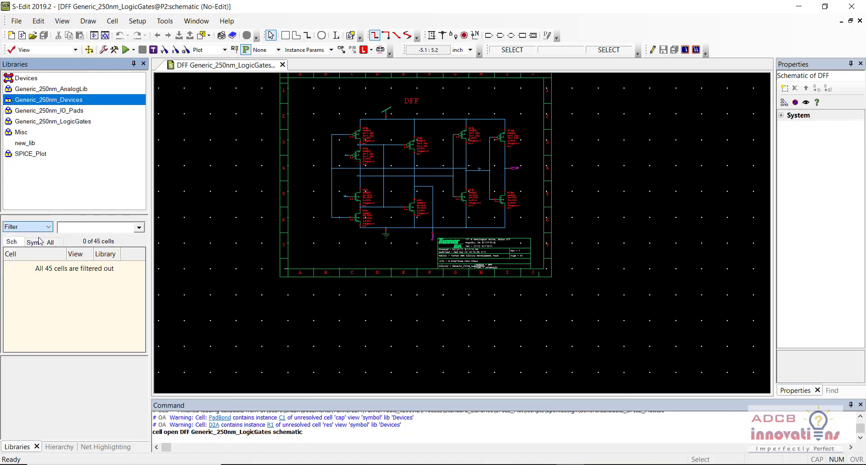
Look through the cells of the Generic_250nm_IO_Pads, Misc, SPICE_Plot, Generic_250nm_LogicGates and Devices libraries.
{"action": "left_click", "coordinate": [68, 113]}
{"action": "left_click", "coordinate": [71, 132]}
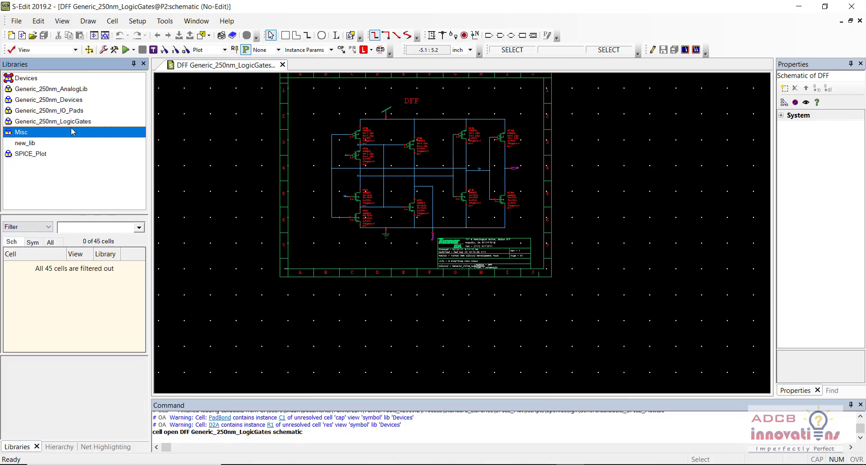
{"action": "left_click", "coordinate": [64, 157]}
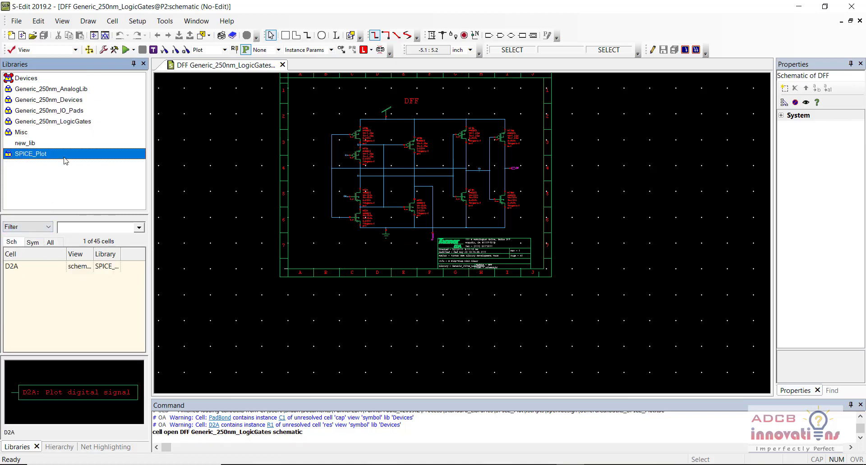
{"action": "left_click", "coordinate": [49, 269]}
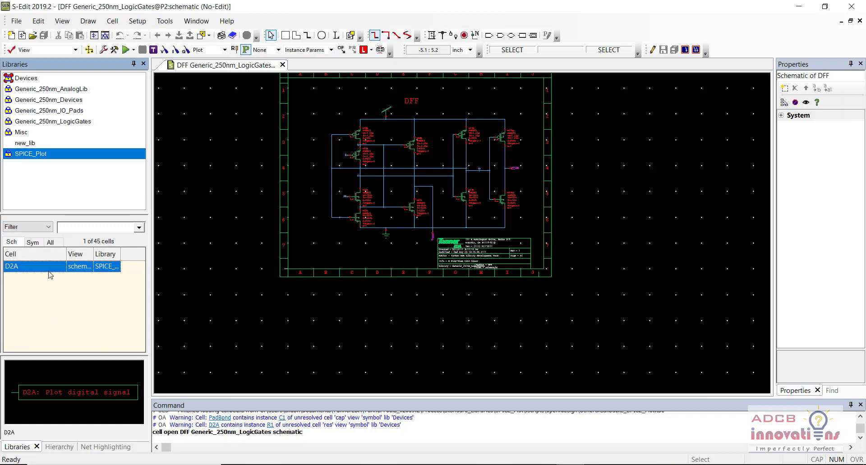
{"action": "left_click", "coordinate": [71, 121]}
{"action": "left_click", "coordinate": [63, 77]}
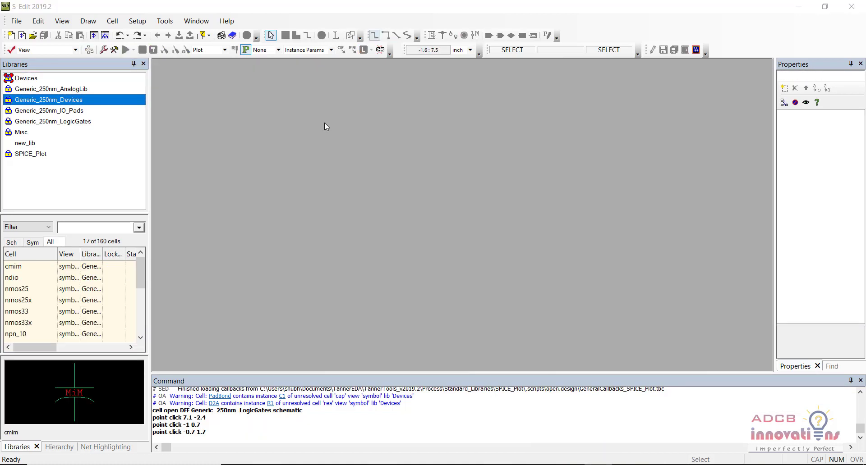
Filter the Generic_250nm_Devices cells by "nmos" and select the nmos25 symbol.
{"action": "left_click", "coordinate": [115, 224]}
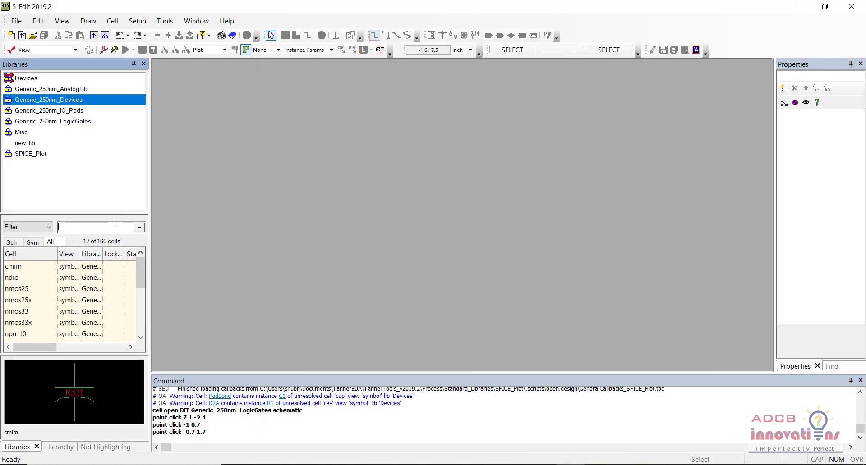
{"action": "left_click", "coordinate": [87, 229]}
{"action": "type", "text": "nmos"}
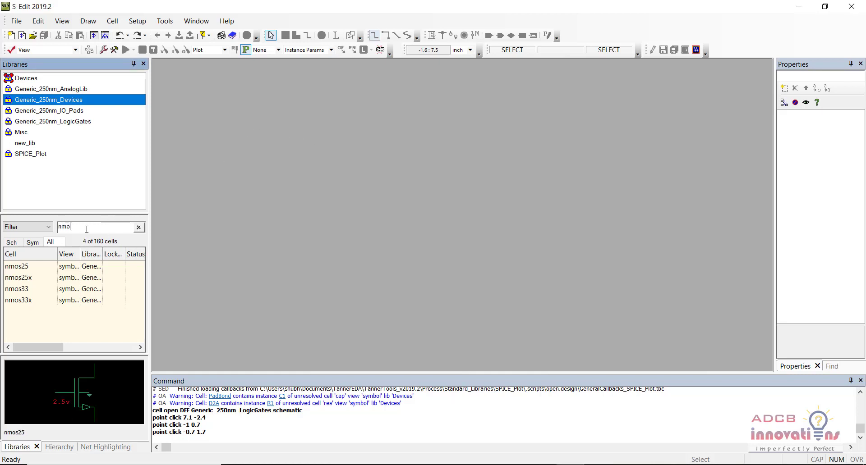
{"action": "left_click", "coordinate": [44, 268]}
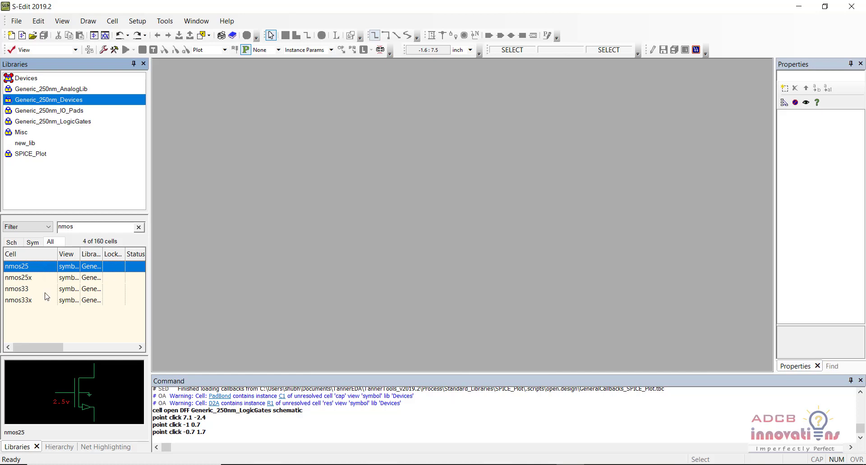
Filter the Generic_250nm_Devices cells by "pmos" and select the pmos25 symbol.
{"action": "left_click", "coordinate": [87, 228]}
{"action": "double_click", "coordinate": [86, 228]}
{"action": "type", "text": "pmos"}
{"action": "left_click", "coordinate": [74, 266]}
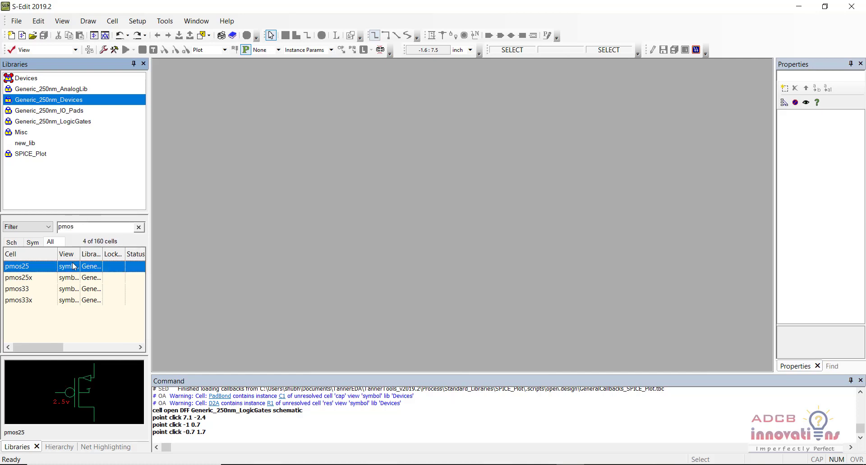
Create a new schematic view for a cell named inverter in the new_lib library.
{"action": "left_click", "coordinate": [111, 23]}
{"action": "left_click", "coordinate": [76, 175]}
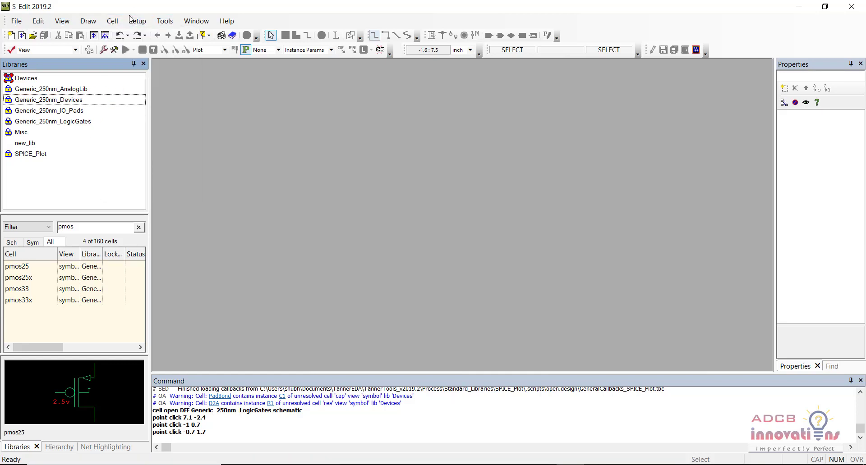
{"action": "left_click", "coordinate": [113, 21]}
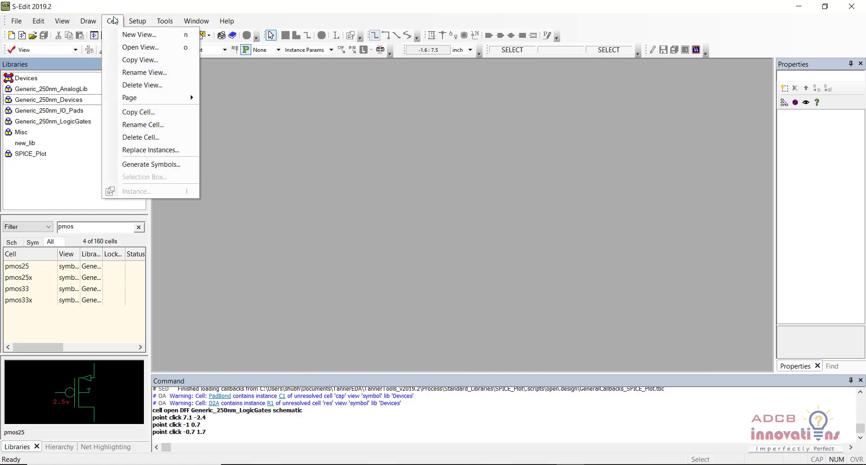
{"action": "left_click", "coordinate": [131, 38]}
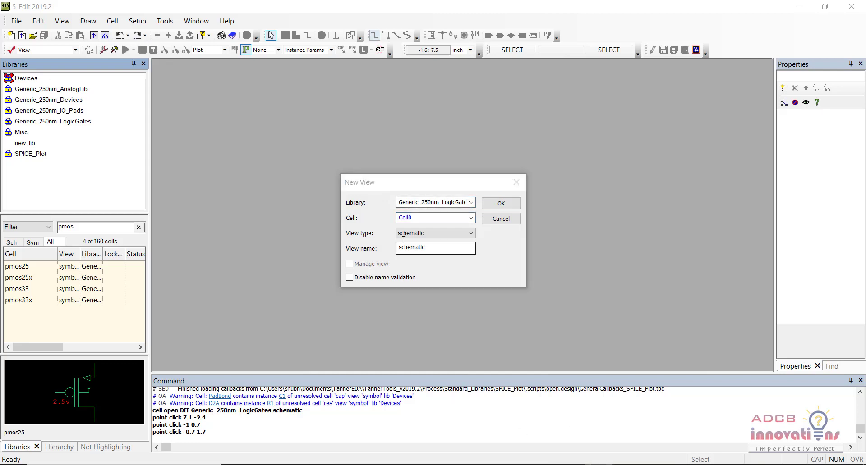
{"action": "left_click", "coordinate": [471, 204]}
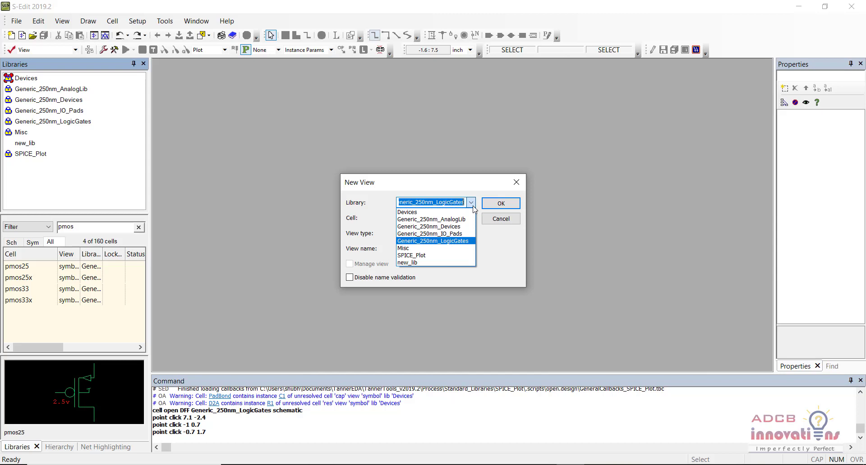
{"action": "left_click", "coordinate": [436, 263]}
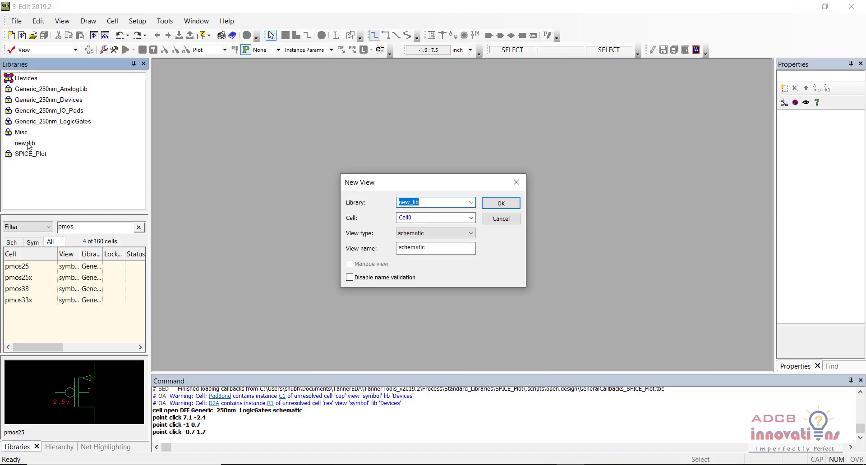
{"action": "left_click", "coordinate": [449, 219]}
{"action": "type", "text": "inverter"}
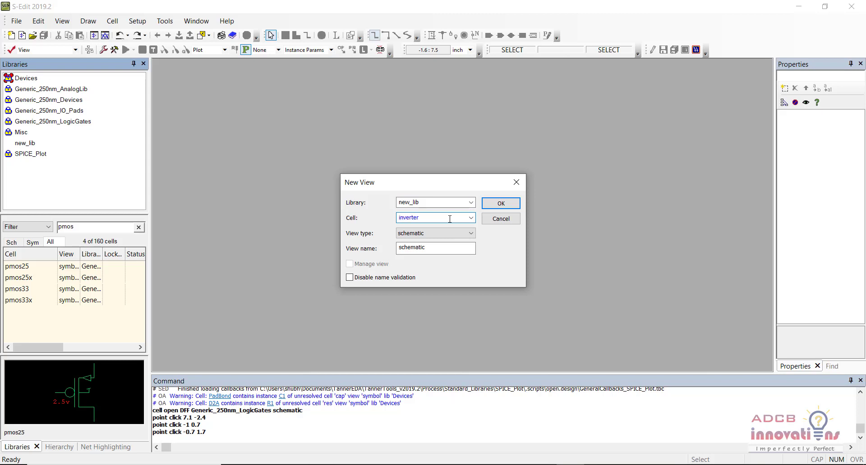
{"action": "left_click", "coordinate": [447, 234]}
{"action": "left_click", "coordinate": [446, 237]}
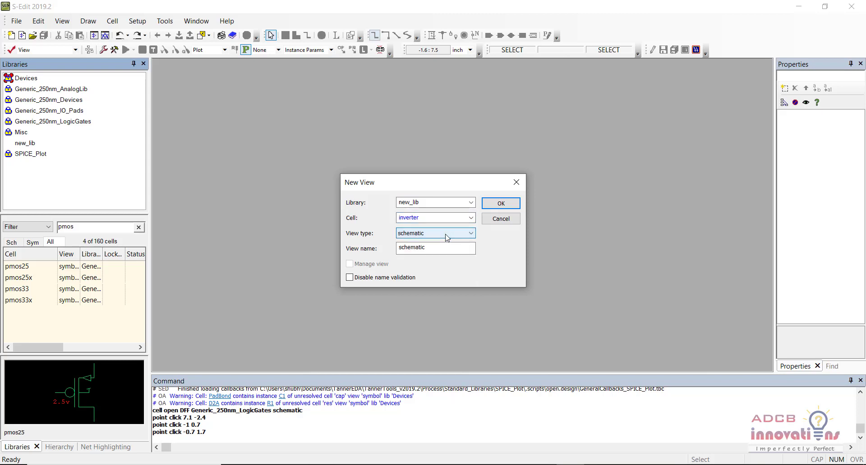
{"action": "left_click", "coordinate": [501, 203]}
{"action": "double_click", "coordinate": [493, 168]}
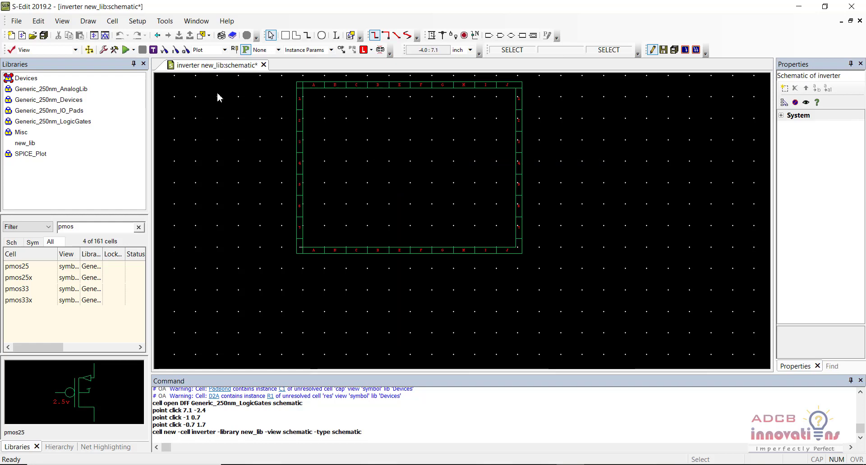
Replace the cell filter with "pmo" and select the pmos25 symbol for the inverter schematic.
{"action": "left_click", "coordinate": [140, 227]}
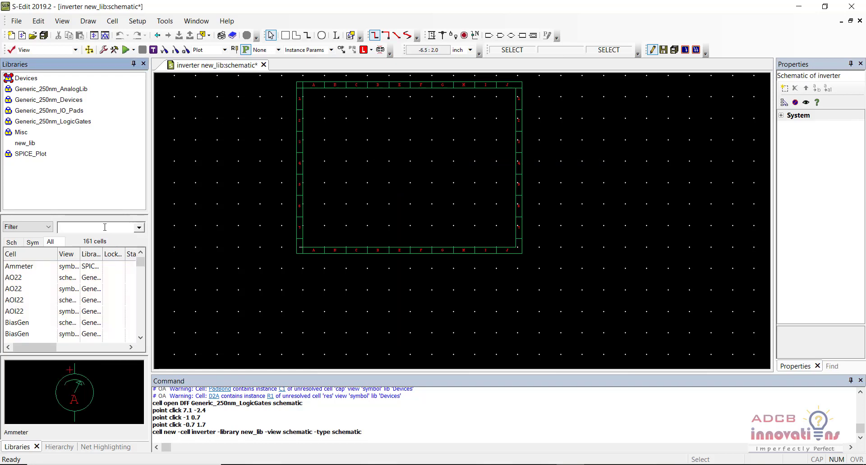
{"action": "left_click", "coordinate": [338, 134]}
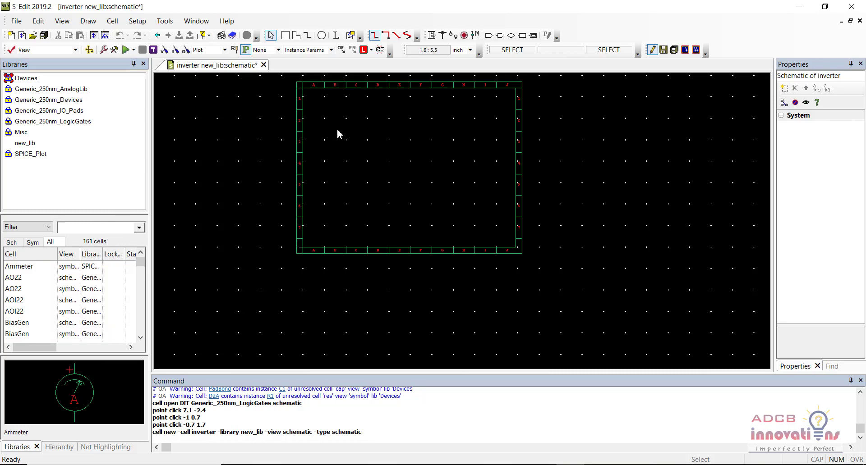
{"action": "scroll", "coordinate": [411, 219], "scroll_direction": "up", "scroll_amount": 2}
{"action": "scroll", "coordinate": [462, 221], "scroll_direction": "up", "scroll_amount": 5}
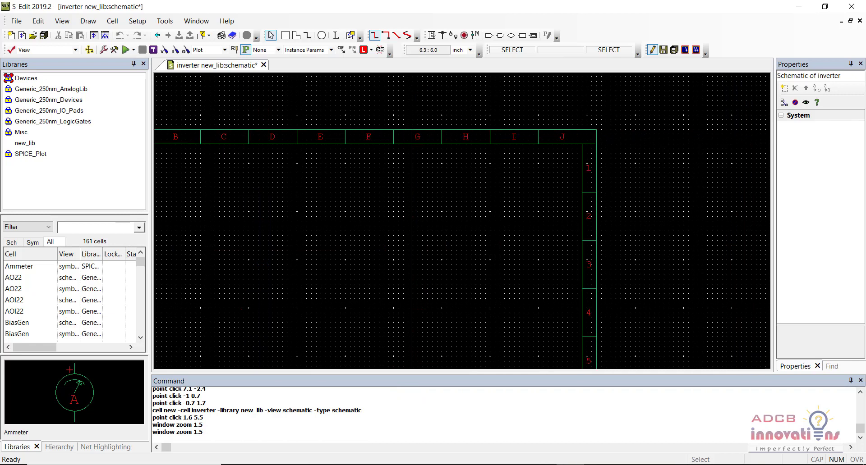
{"action": "scroll", "coordinate": [462, 221], "scroll_direction": "down", "scroll_amount": 3}
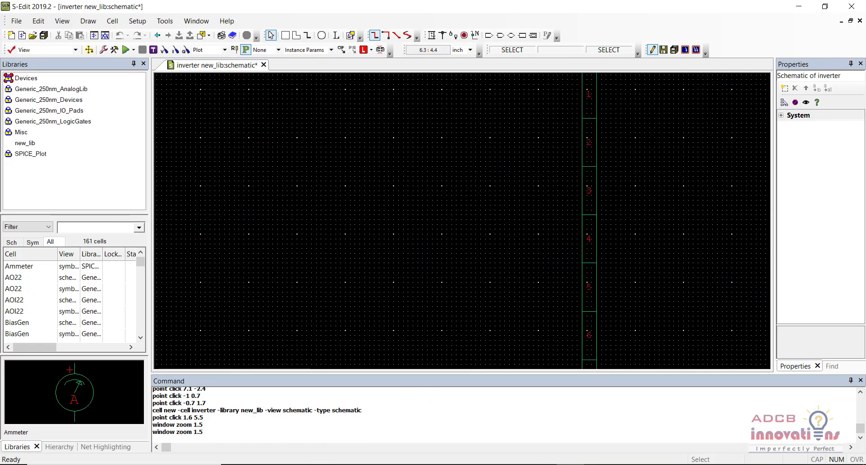
{"action": "key", "text": "plus"}
{"action": "key", "text": "minus"}
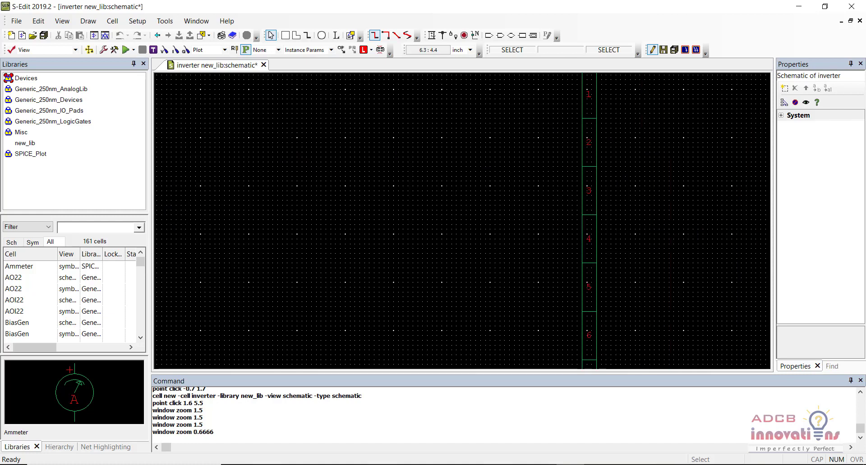
{"action": "left_click", "coordinate": [104, 230]}
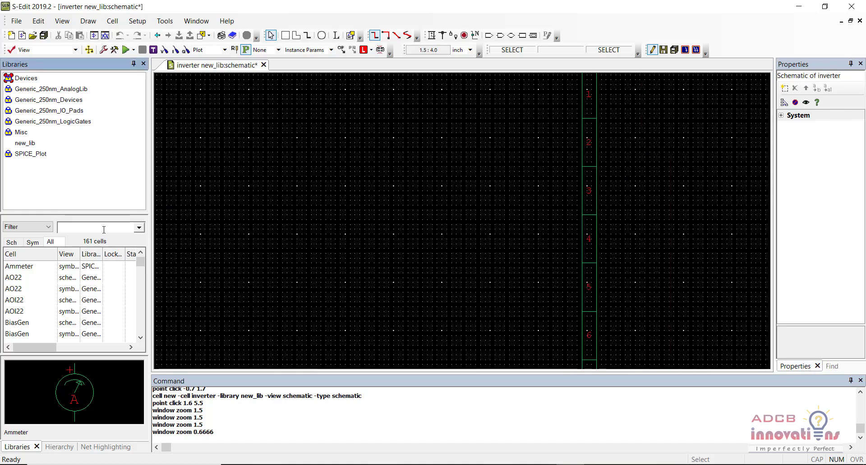
{"action": "type", "text": "pmo"}
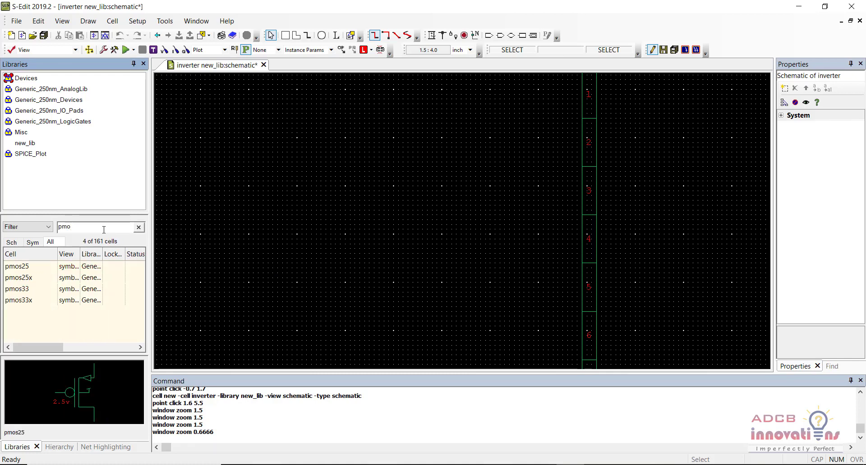
{"action": "left_click", "coordinate": [37, 268]}
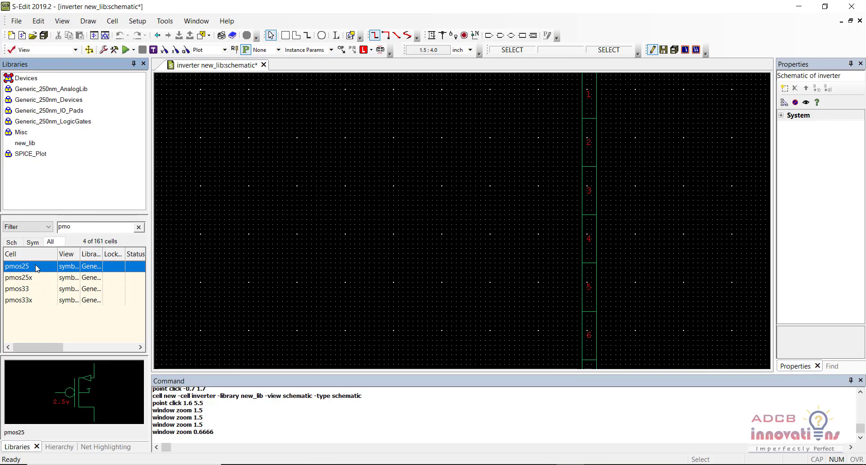
Place a single pmos25 instance from Generic_250nm_Devices at about (5.4, 6.0) inch in the inverter schematic.
{"action": "right_click", "coordinate": [37, 269]}
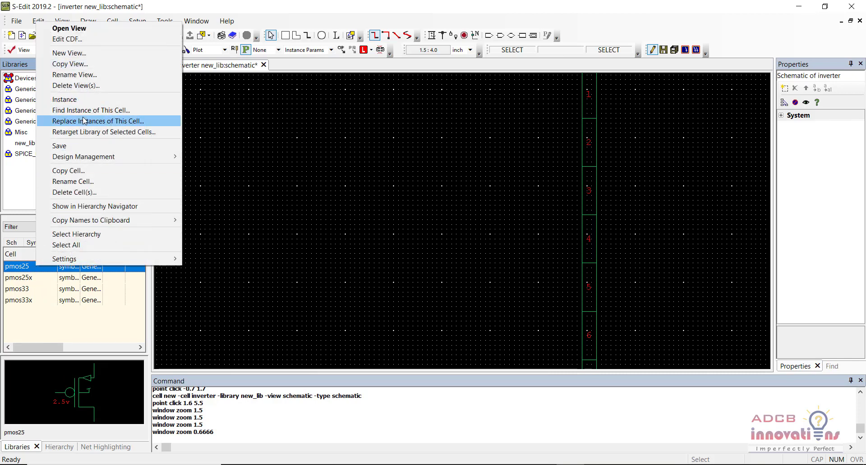
{"action": "left_click", "coordinate": [28, 271]}
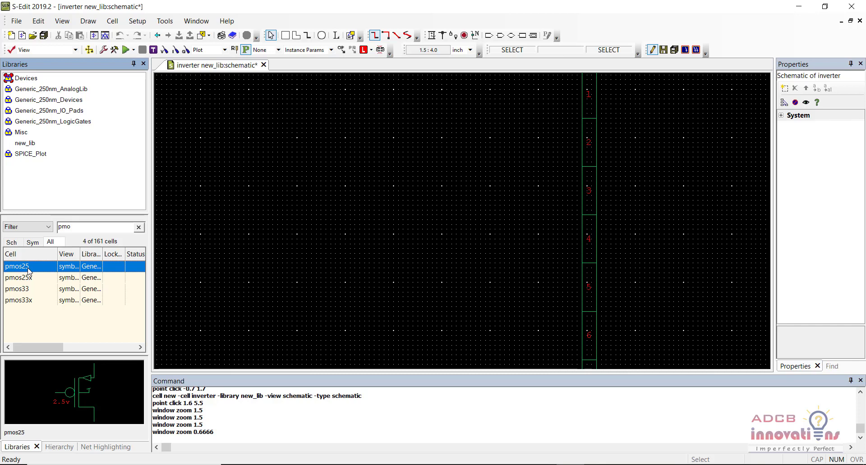
{"action": "right_click", "coordinate": [29, 270]}
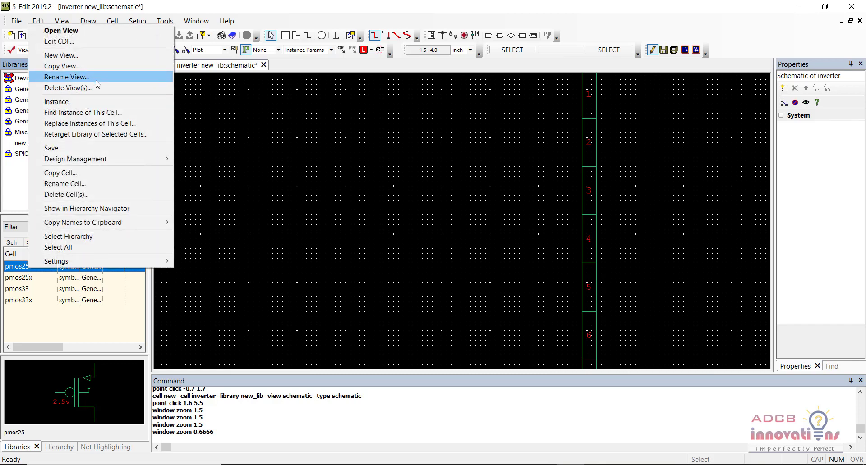
{"action": "left_click", "coordinate": [88, 102]}
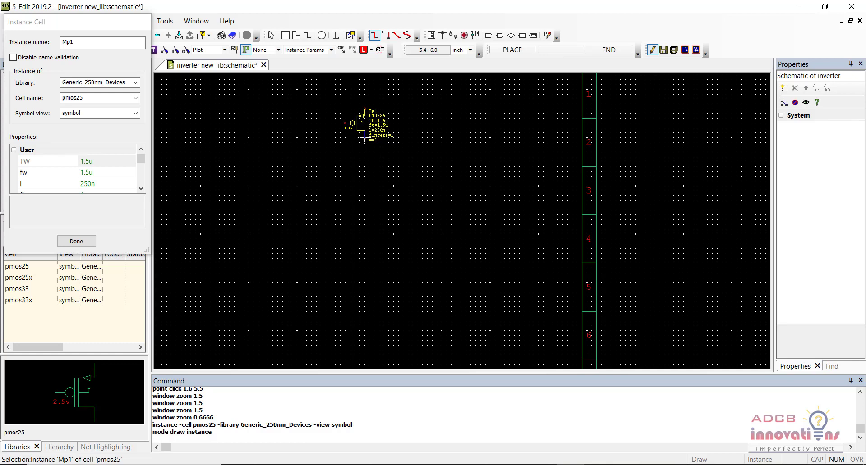
{"action": "left_click", "coordinate": [364, 138]}
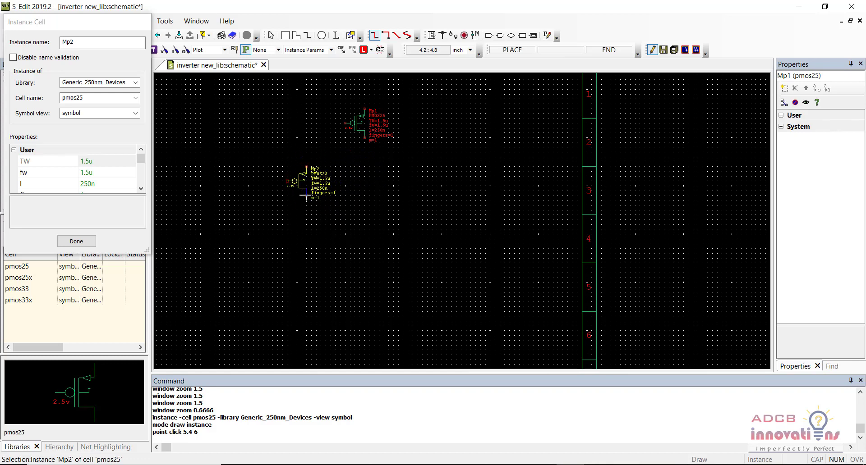
{"action": "key", "text": "Escape"}
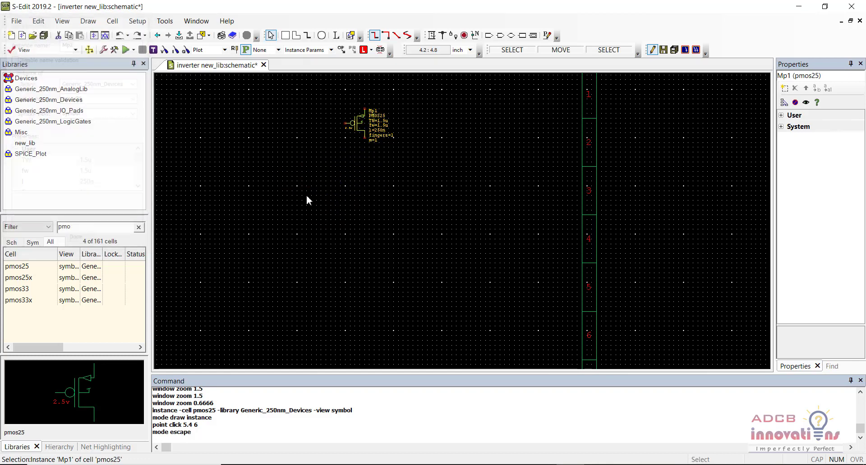
{"action": "left_click", "coordinate": [359, 157]}
{"action": "key", "text": "plus"}
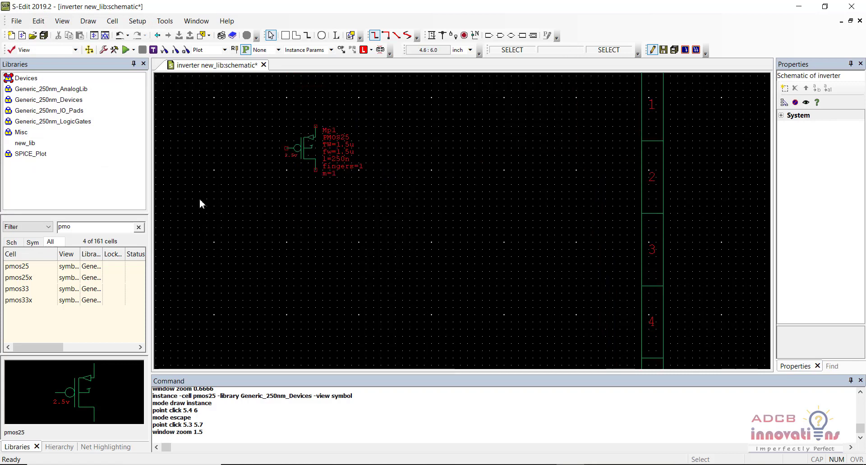
Filter the cell list by "nmos" and select the Generic_250nm_Devices library.
{"action": "left_click", "coordinate": [88, 226]}
{"action": "double_click", "coordinate": [89, 226]}
{"action": "type", "text": "nmos"}
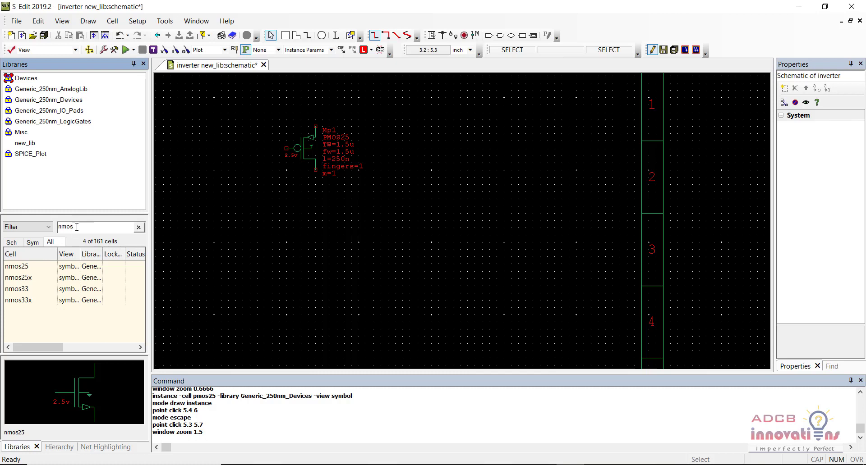
{"action": "left_click", "coordinate": [73, 104]}
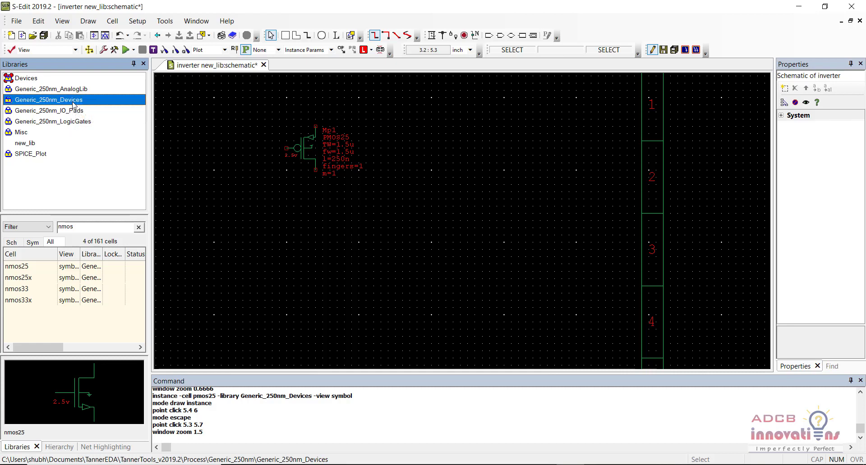
Clear the cell filter and look through the Generic_250nm_IO_Pads, Generic_250nm_LogicGates, Misc and SPICE_Plot libraries.
{"action": "left_click", "coordinate": [77, 111]}
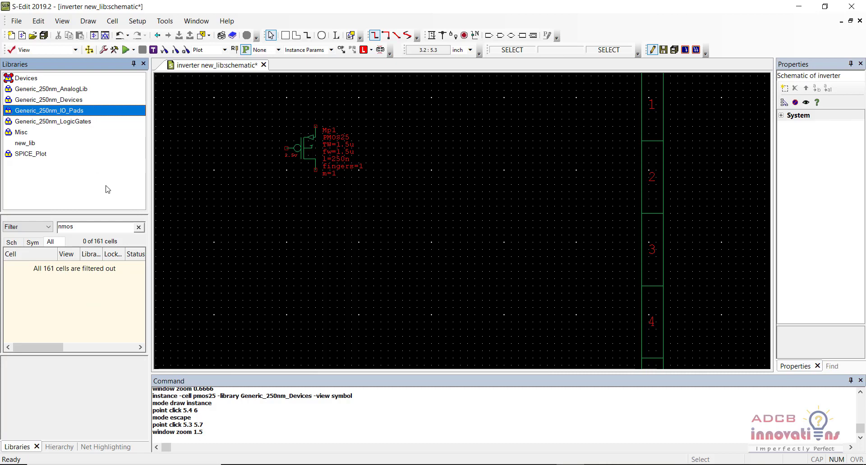
{"action": "left_click", "coordinate": [139, 228]}
{"action": "left_click", "coordinate": [60, 294]}
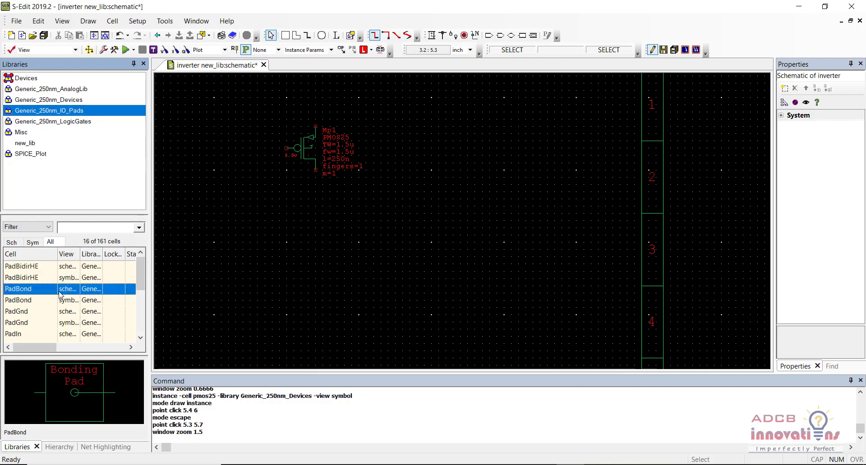
{"action": "left_click", "coordinate": [53, 312]}
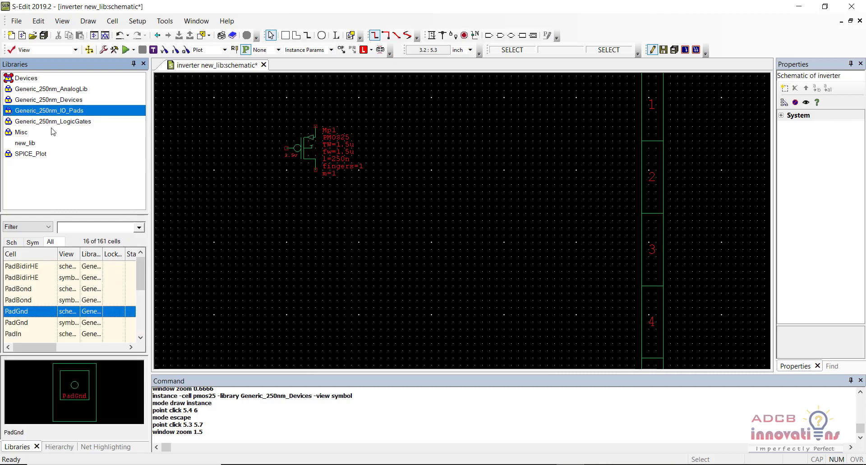
{"action": "left_click", "coordinate": [79, 123]}
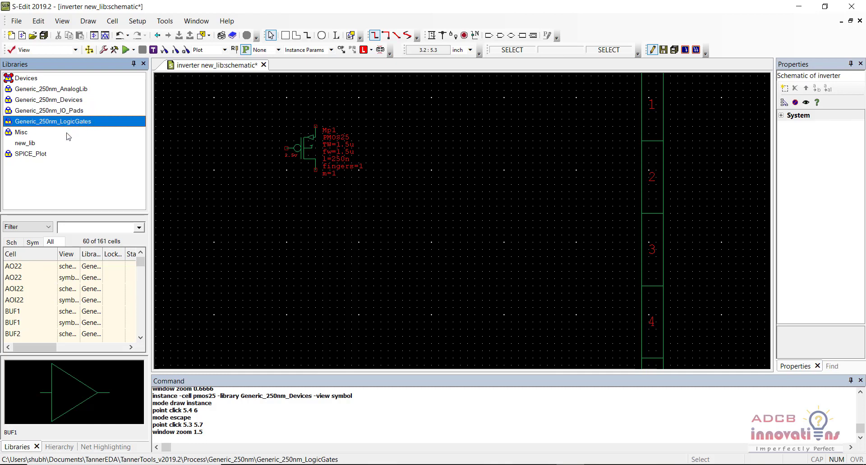
{"action": "left_click", "coordinate": [68, 135]}
{"action": "left_click", "coordinate": [65, 156]}
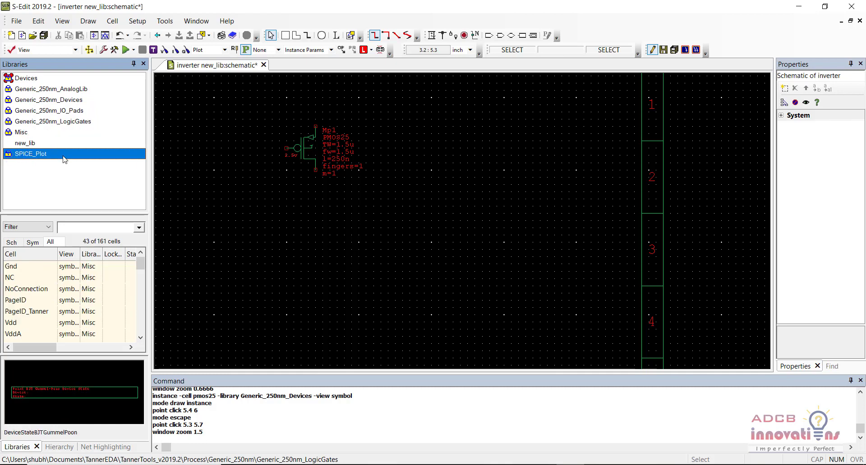
Switch to the Generic_250nm_Devices library and filter its cells by "nmos".
{"action": "left_click", "coordinate": [81, 101]}
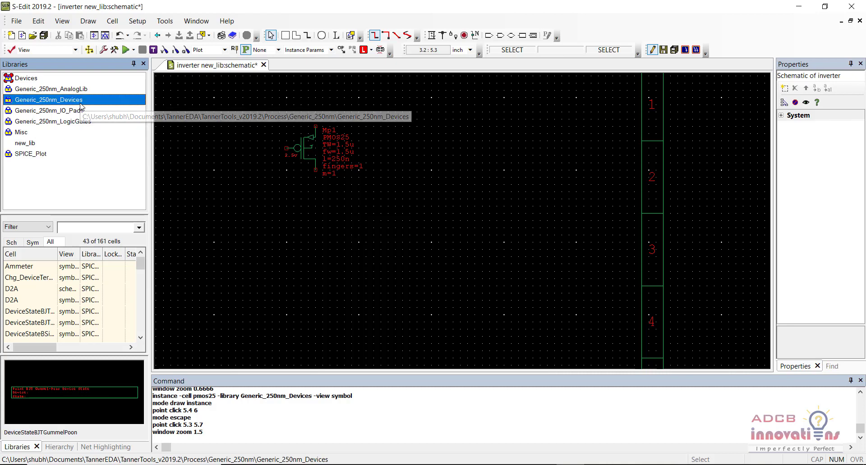
{"action": "left_click", "coordinate": [80, 228]}
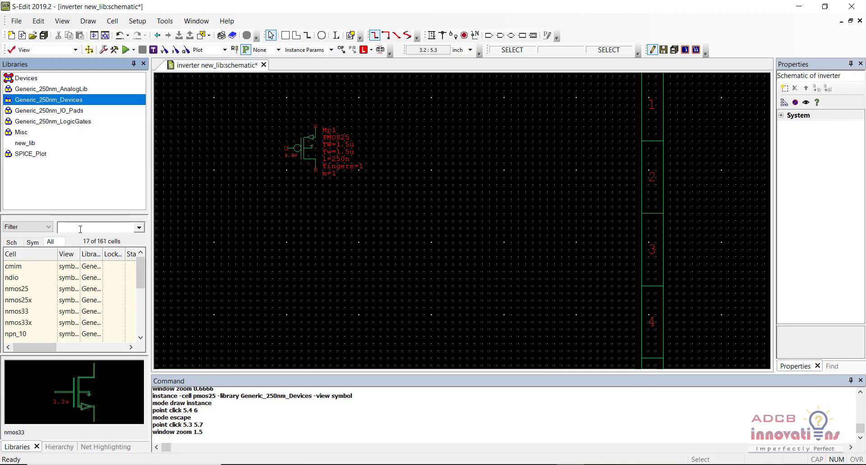
{"action": "type", "text": "nmos"}
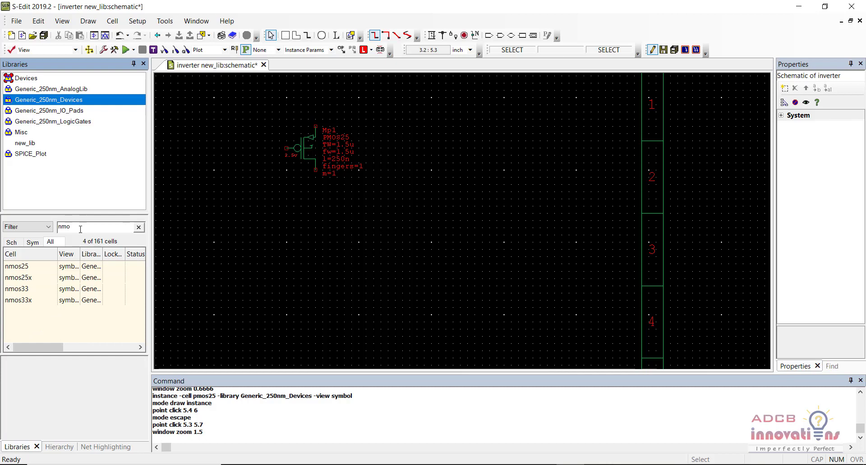
Place a single nmos25 instance at about (5.4, 6.0) inch, directly below the PMOS transistor in the inverter schematic.
{"action": "left_click", "coordinate": [47, 267]}
{"action": "right_click", "coordinate": [47, 268]}
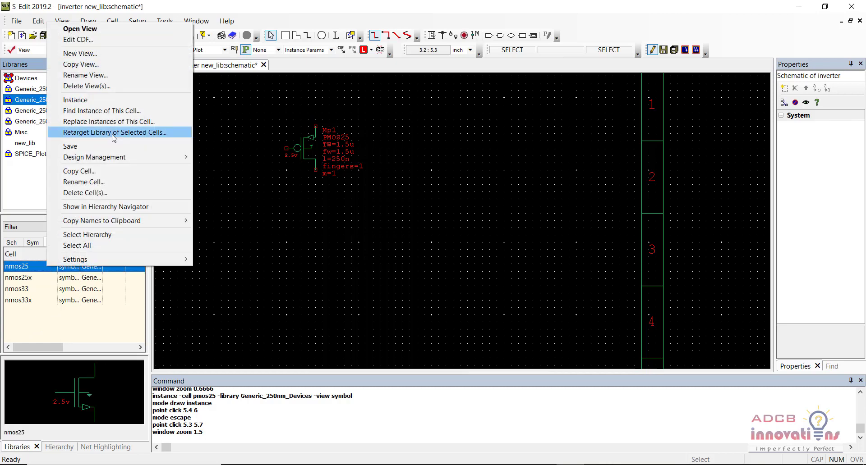
{"action": "left_click", "coordinate": [108, 100]}
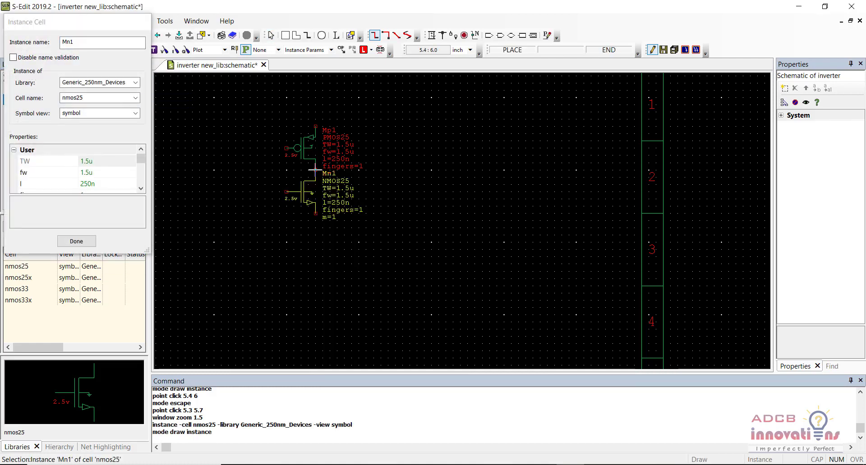
{"action": "left_click", "coordinate": [315, 169]}
{"action": "key", "text": "Escape"}
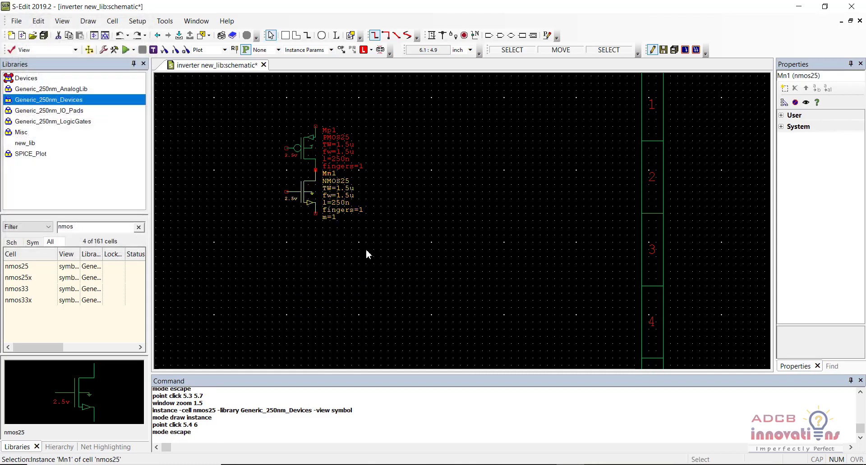
Move the NMOS transistor about 0.5 inch straight down, keeping its drain wired to the PMOS drain.
{"action": "left_click_drag", "start_coordinate": [309, 196], "coordinate": [308, 222]}
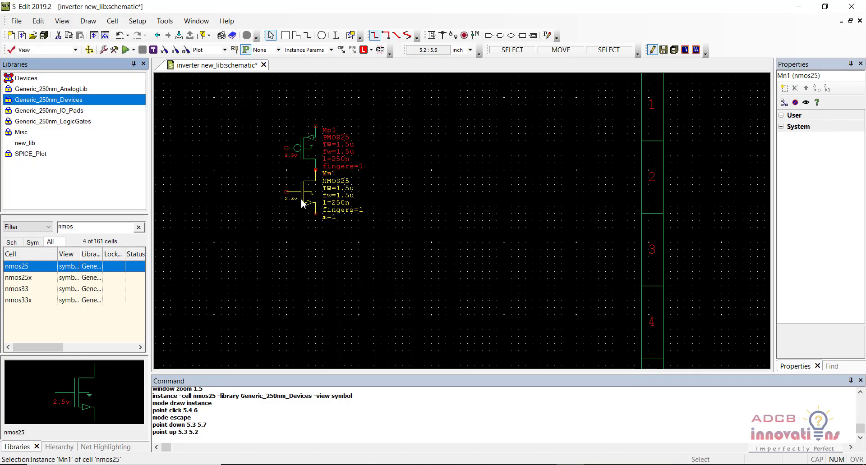
{"action": "left_click_drag", "start_coordinate": [301, 195], "coordinate": [302, 224]}
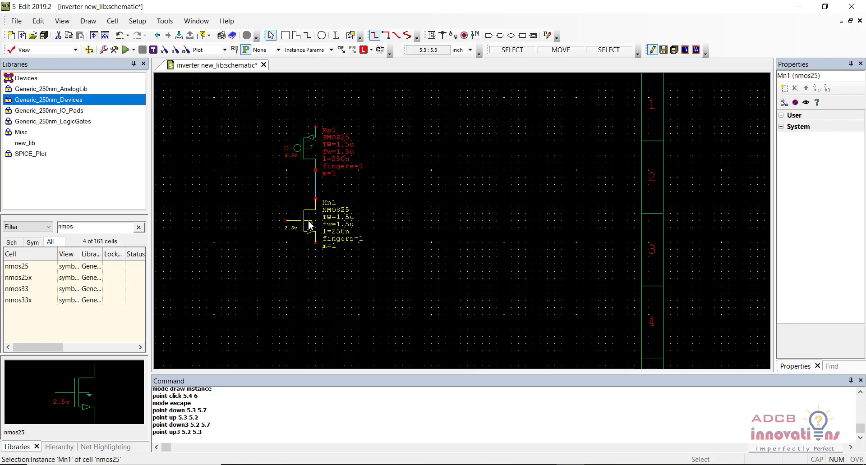
{"action": "key", "text": "alt"}
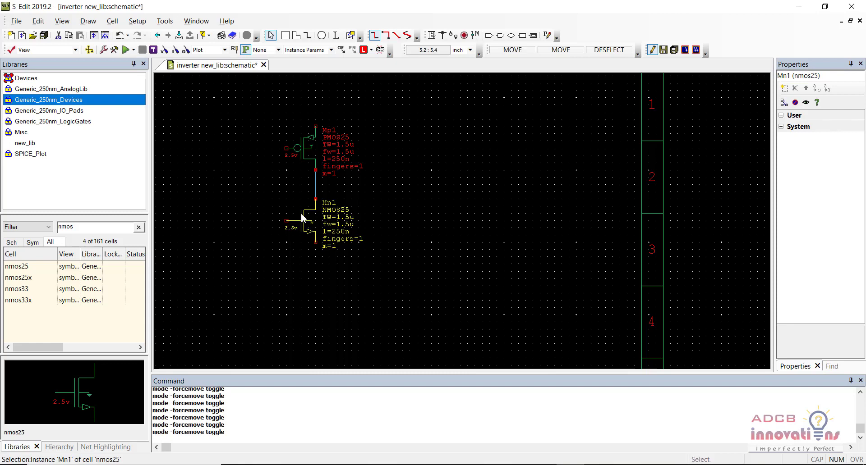
{"action": "mouse_move", "coordinate": [302, 224]}
{"action": "left_mouse_down", "text": "alt"}
{"action": "mouse_move", "coordinate": [359, 232]}
{"action": "mouse_move", "coordinate": [266, 237]}
{"action": "mouse_move", "coordinate": [316, 239]}
{"action": "mouse_move", "coordinate": [289, 241]}
{"action": "mouse_move", "coordinate": [309, 239]}
{"action": "mouse_move", "coordinate": [297, 233]}
{"action": "mouse_move", "coordinate": [303, 226]}
{"action": "left_mouse_up", "text": "alt"}
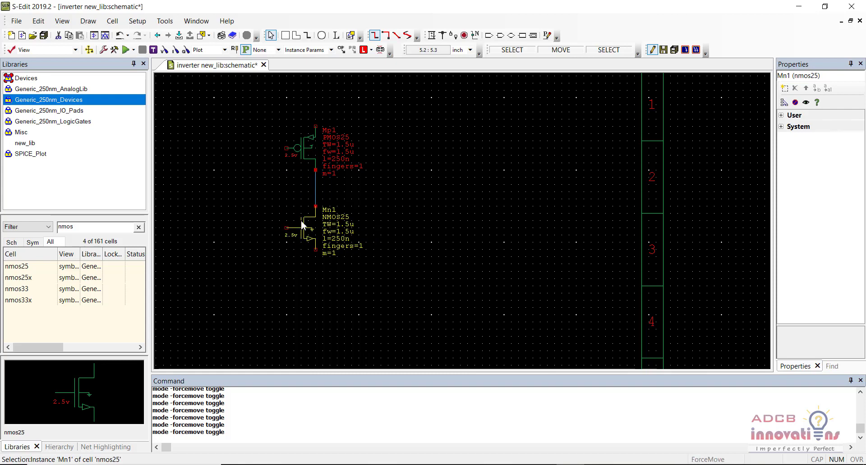
{"action": "left_click", "coordinate": [410, 224]}
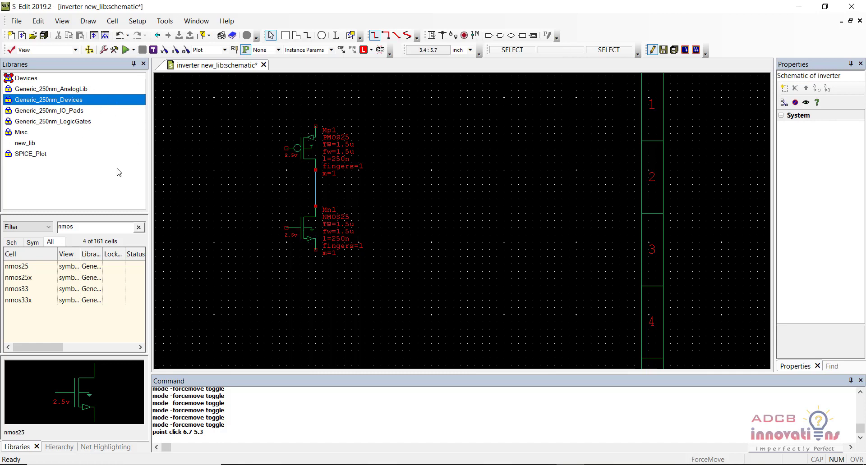
Select the NMOS transistor and examine its user properties, widening the property list to read the values.
{"action": "left_click", "coordinate": [308, 229]}
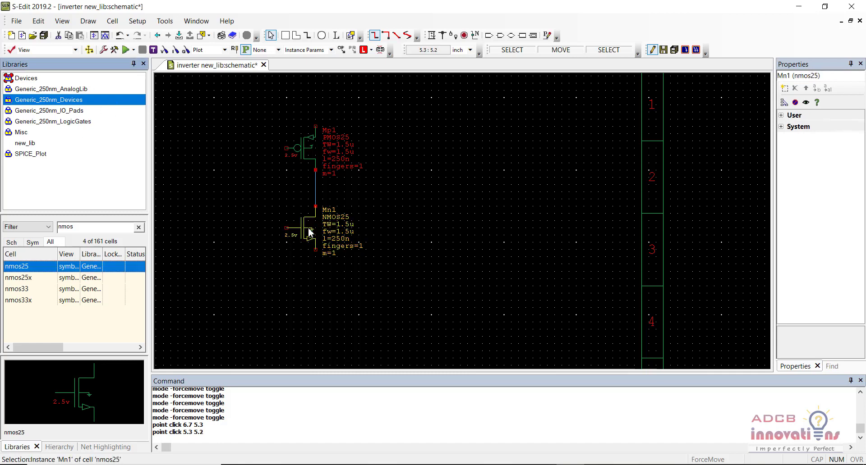
{"action": "left_click", "coordinate": [781, 126]}
{"action": "left_click", "coordinate": [781, 115]}
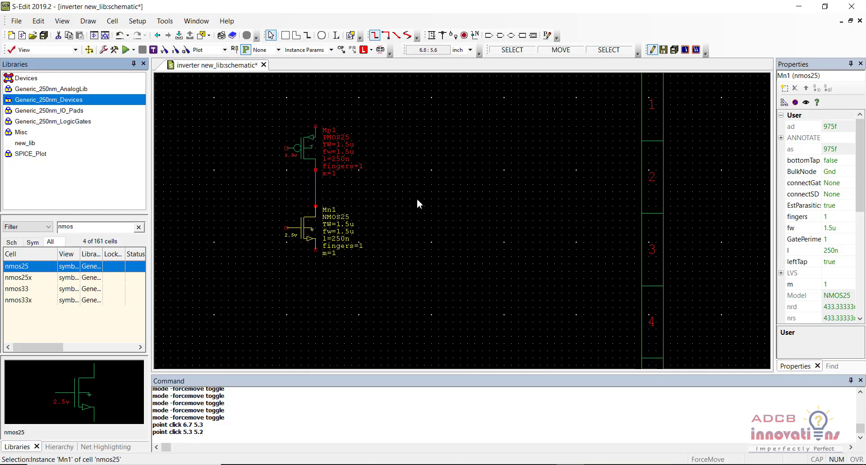
{"action": "left_click", "coordinate": [308, 229]}
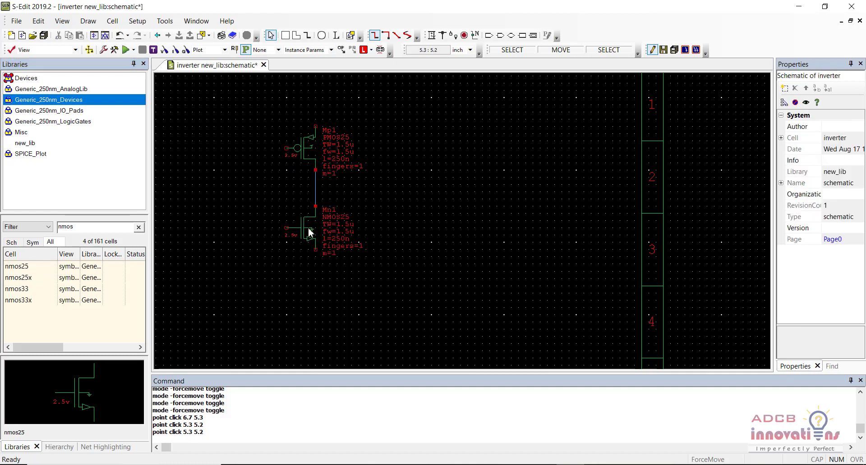
{"action": "left_click", "coordinate": [310, 225]}
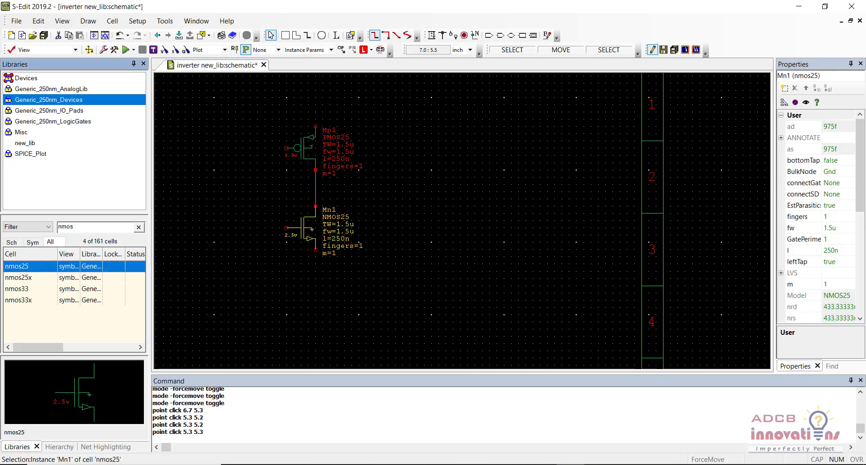
{"action": "left_click_drag", "start_coordinate": [771, 171], "coordinate": [726, 167]}
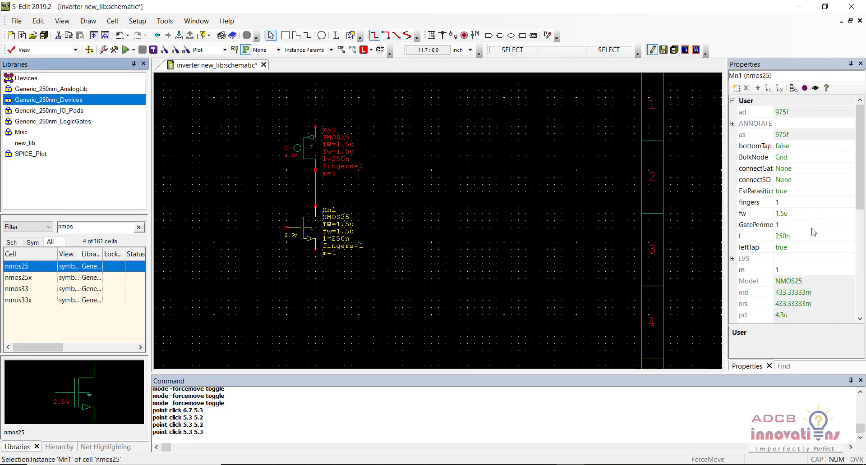
{"action": "left_click_drag", "start_coordinate": [861, 174], "coordinate": [859, 109]}
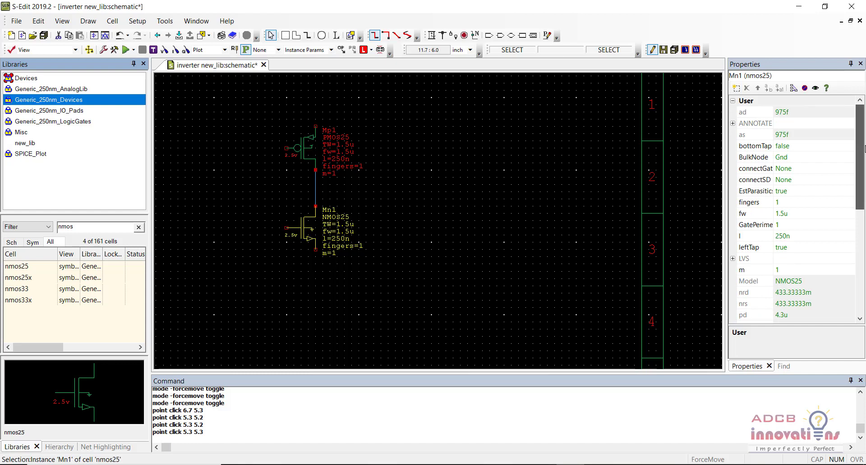
{"action": "left_click", "coordinate": [525, 213]}
{"action": "left_click", "coordinate": [389, 222]}
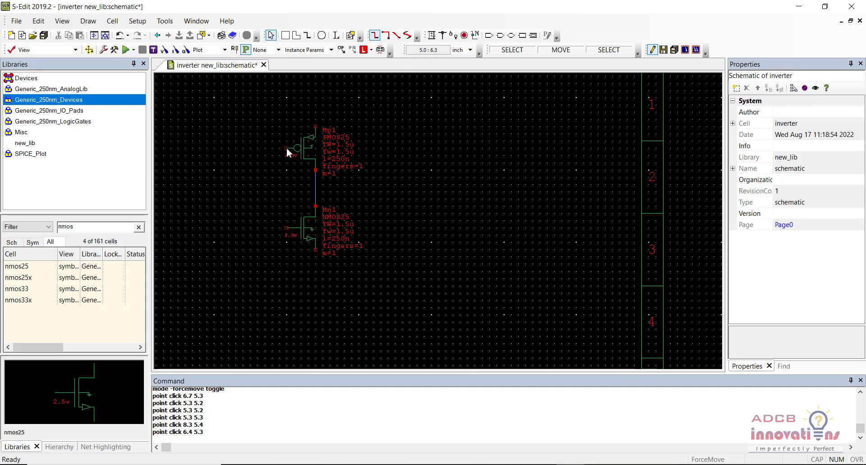
Connect the PMOS and NMOS gates with a straight vertical wire from (5.0, 6.3) to (5.0, 5.2) inch.
{"action": "mouse_move", "coordinate": [288, 224]}
{"action": "left_mouse_down"}
{"action": "mouse_move", "coordinate": [286, 240]}
{"action": "mouse_move", "coordinate": [288, 231]}
{"action": "left_mouse_up"}
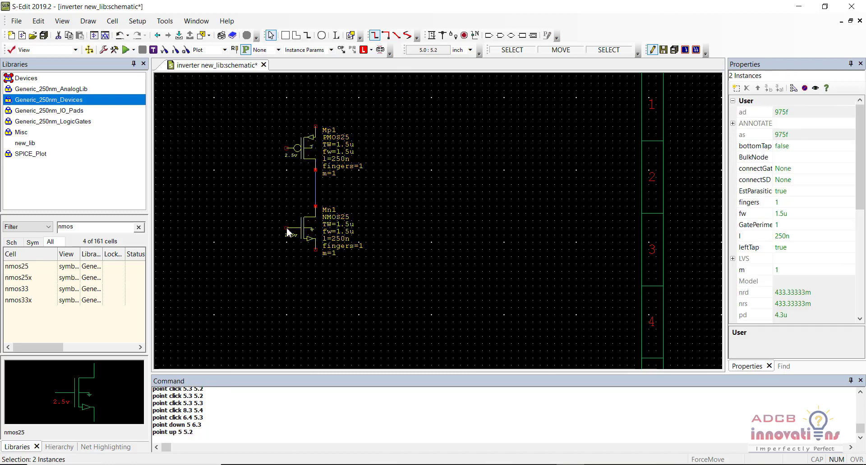
{"action": "left_click", "coordinate": [395, 178]}
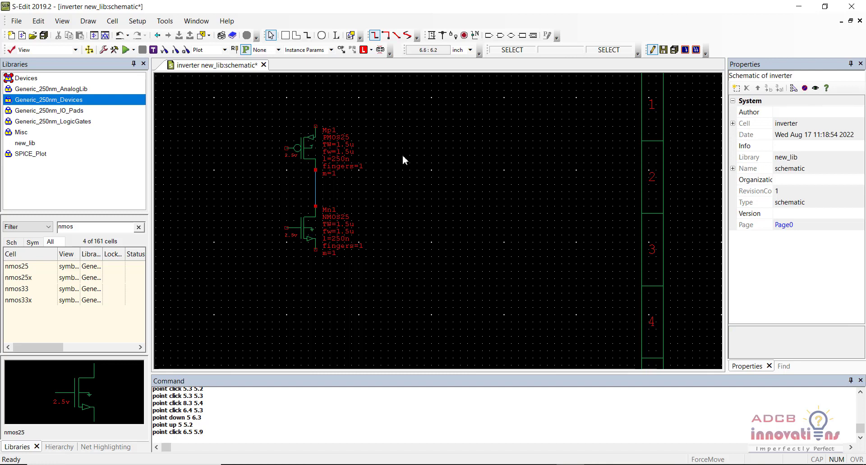
{"action": "left_click", "coordinate": [431, 35]}
{"action": "left_click", "coordinate": [432, 35]}
{"action": "left_click", "coordinate": [431, 35]}
{"action": "left_click", "coordinate": [432, 36]}
{"action": "left_click", "coordinate": [432, 37]}
{"action": "left_click", "coordinate": [433, 37]}
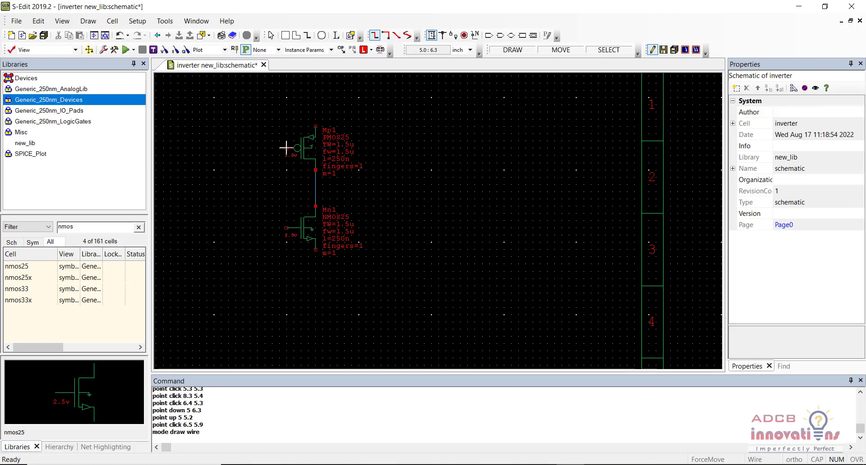
{"action": "left_click_drag", "start_coordinate": [286, 147], "coordinate": [286, 228]}
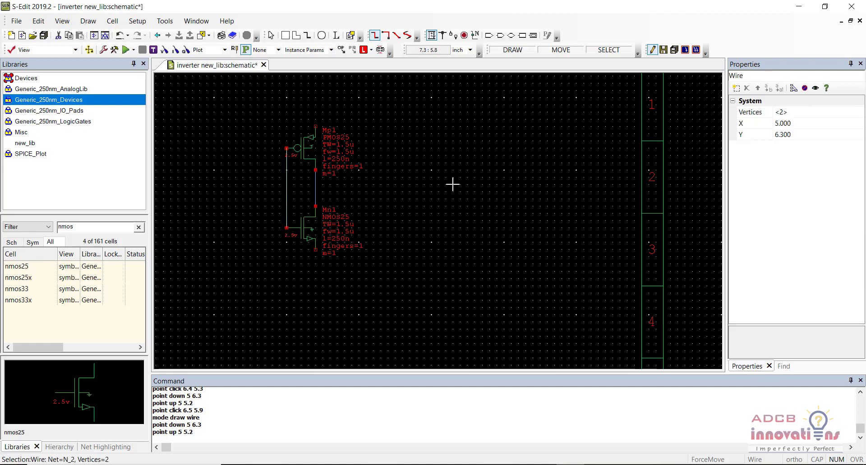
{"action": "key", "text": "Escape"}
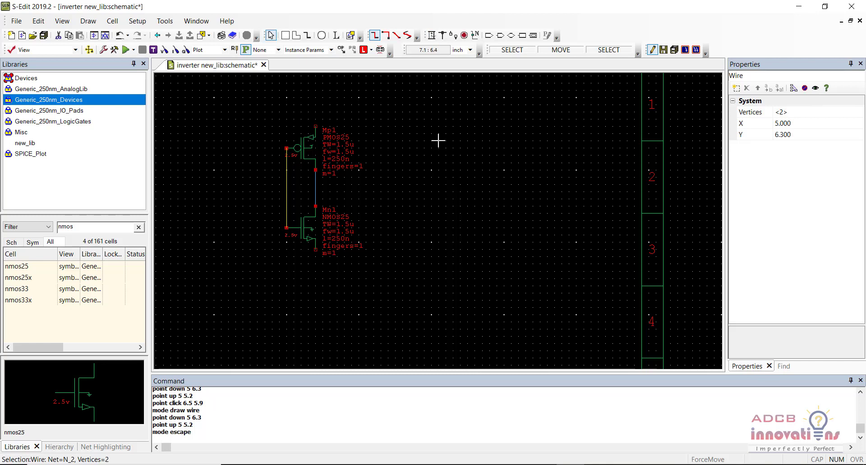
{"action": "left_click", "coordinate": [432, 170]}
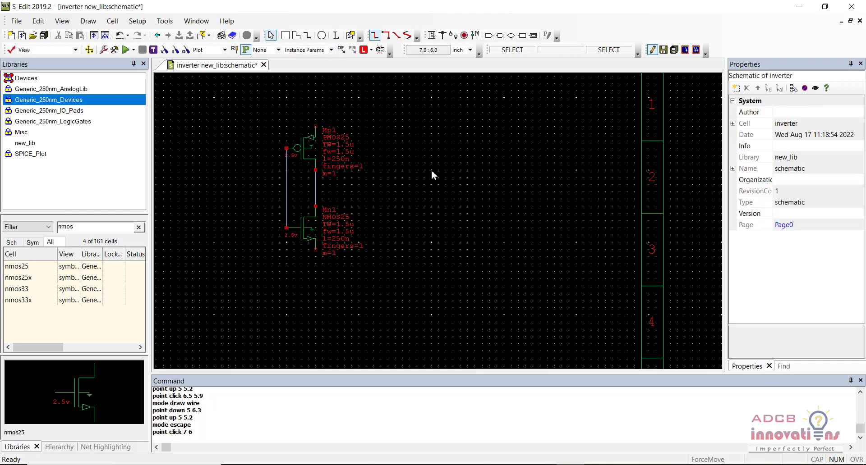
{"action": "left_click", "coordinate": [273, 38]}
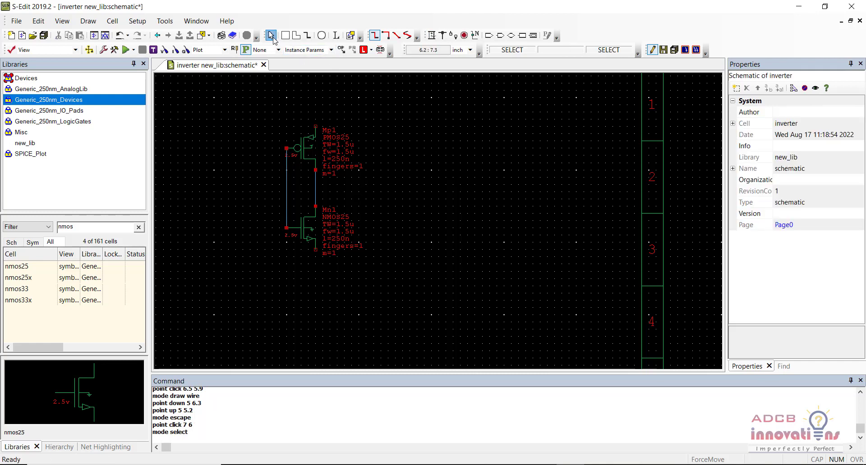
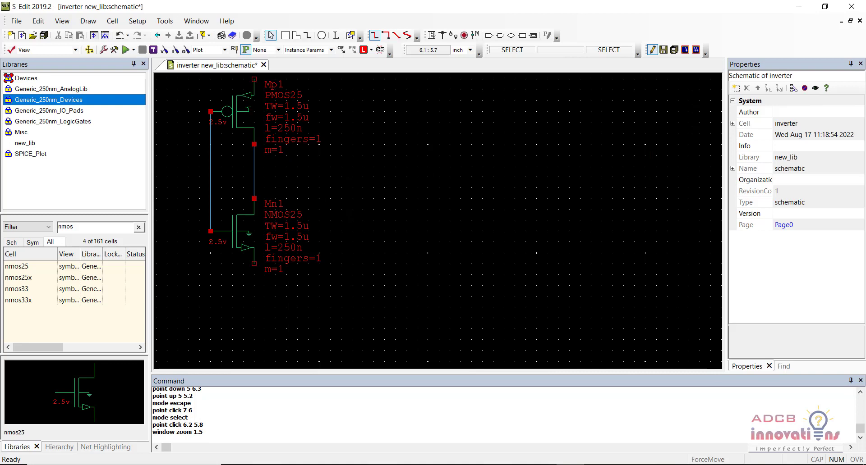
Switch to the Misc library and replace the cell filter with "vdd".
{"action": "key", "text": "Left"}
{"action": "key", "text": "Up"}
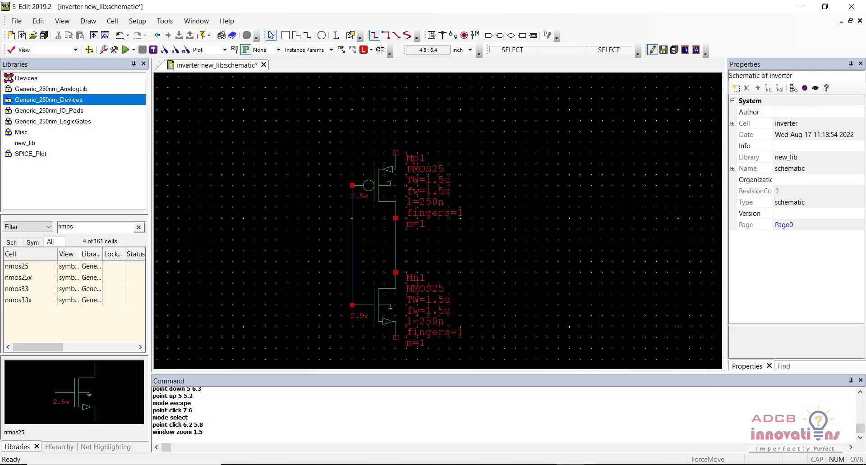
{"action": "left_click", "coordinate": [80, 89]}
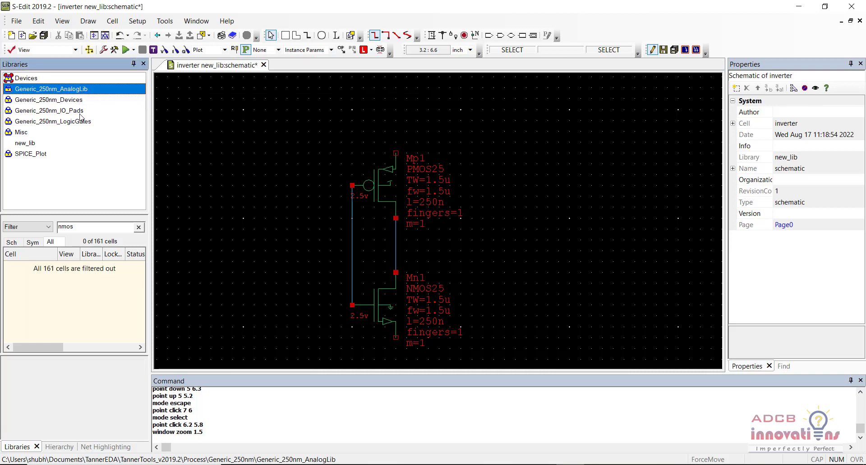
{"action": "left_click", "coordinate": [79, 132]}
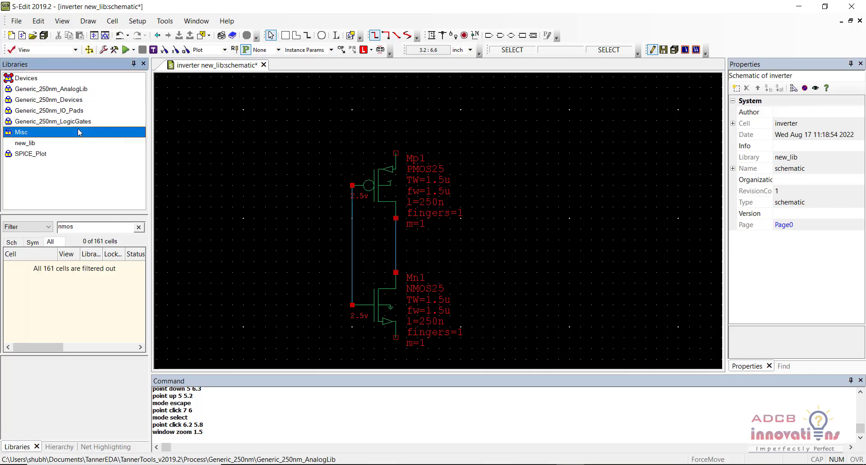
{"action": "left_click", "coordinate": [139, 226]}
{"action": "left_click", "coordinate": [114, 227]}
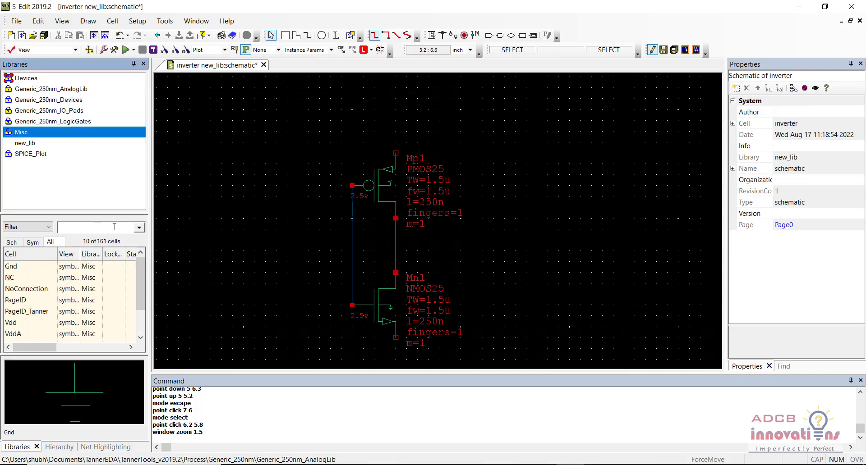
{"action": "type", "text": "vdd"}
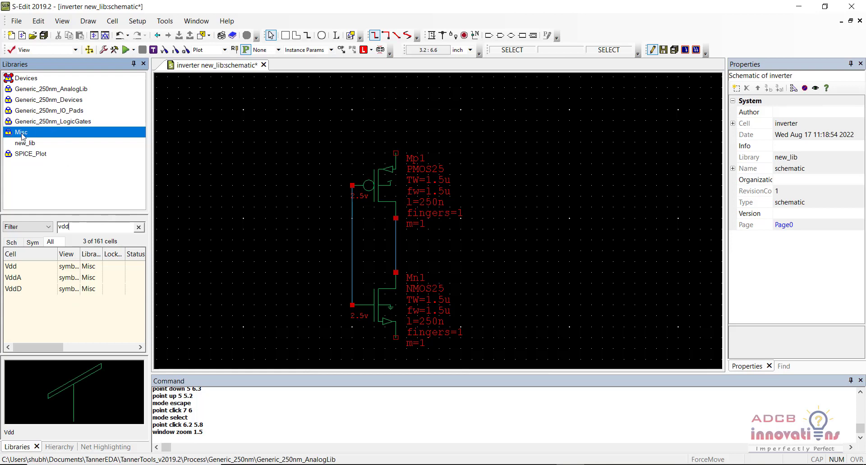
{"action": "left_click", "coordinate": [42, 268]}
{"action": "double_click", "coordinate": [97, 229]}
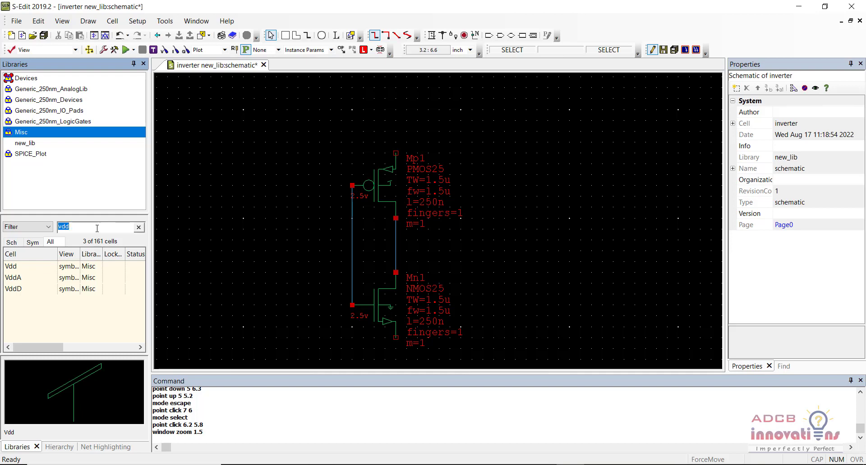
{"action": "type", "text": "gnd"}
{"action": "key", "text": "BackSpace"}
{"action": "key", "text": "BackSpace"}
{"action": "key", "text": "BackSpace"}
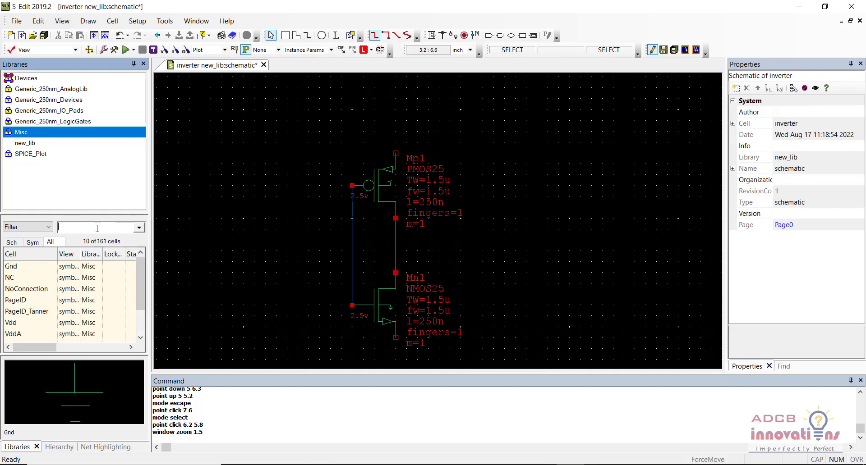
Filter the Misc cells by "vdd" and place one Vdd symbol on the PMOS source terminal at (5.4, 6.6) inch.
{"action": "type", "text": "vdd"}
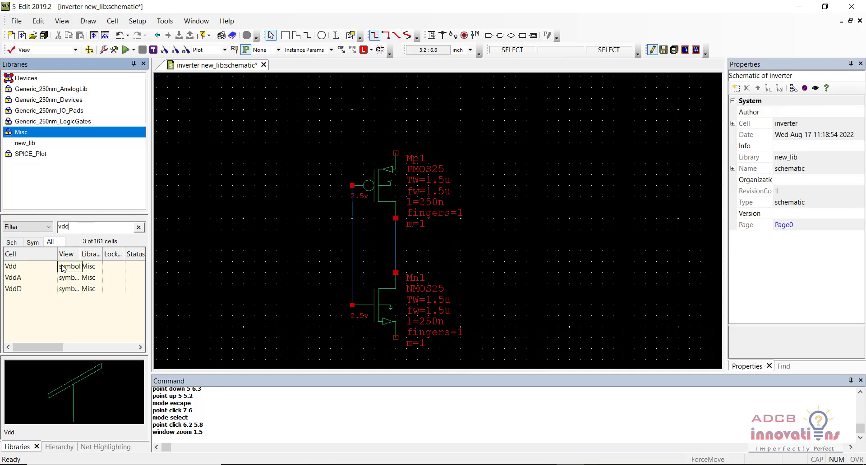
{"action": "left_click", "coordinate": [63, 268]}
{"action": "right_click", "coordinate": [29, 268]}
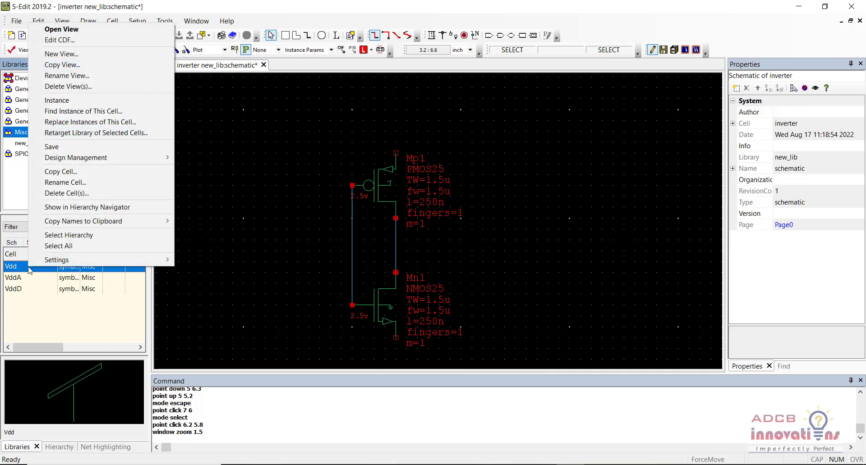
{"action": "left_click", "coordinate": [89, 103]}
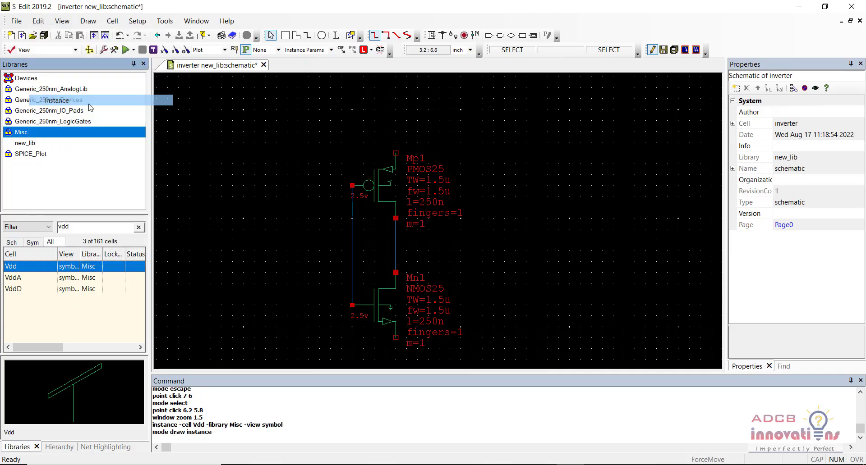
{"action": "left_click", "coordinate": [395, 153]}
{"action": "key", "text": "Escape"}
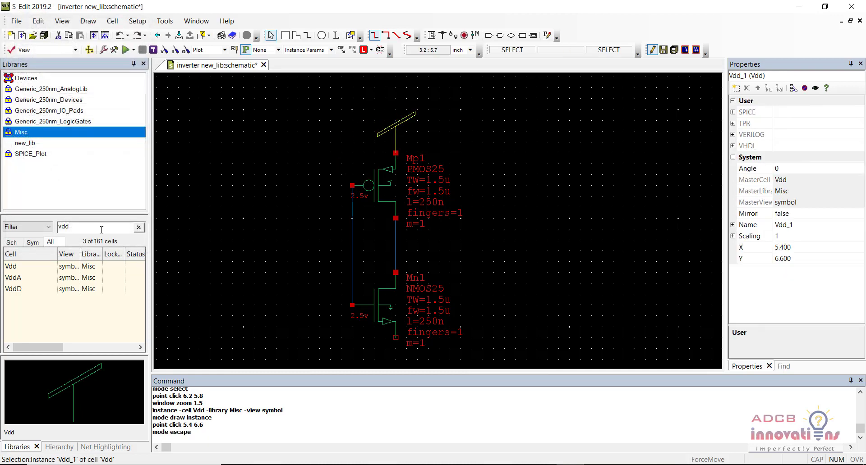
Filter the Misc cells by "gnd" and place one Gnd symbol on the NMOS source terminal at (5.4, 4.9) inch.
{"action": "double_click", "coordinate": [98, 228]}
{"action": "type", "text": "gnd"}
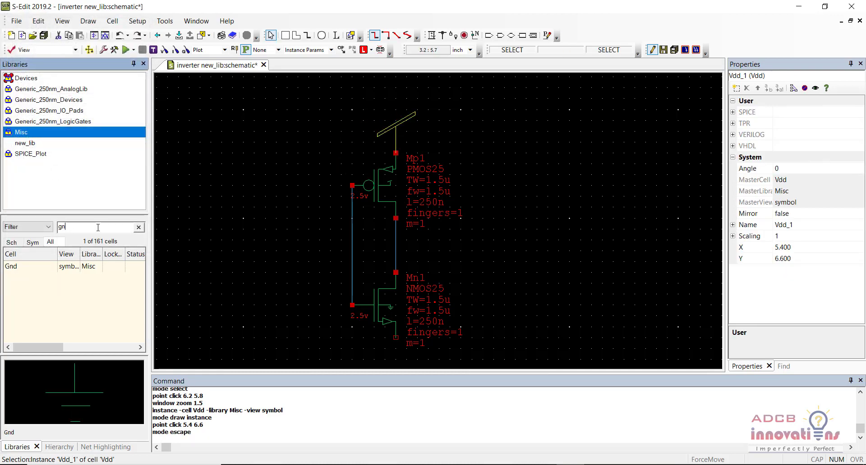
{"action": "left_click", "coordinate": [42, 270]}
{"action": "right_click", "coordinate": [41, 269]}
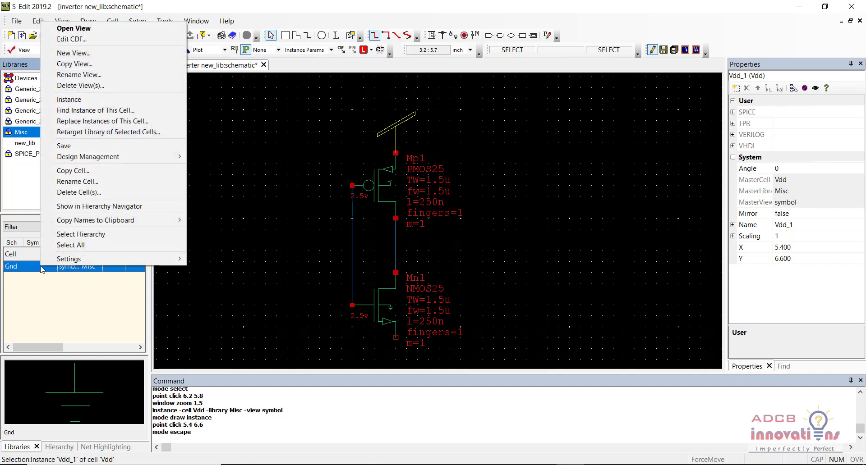
{"action": "left_click", "coordinate": [71, 101]}
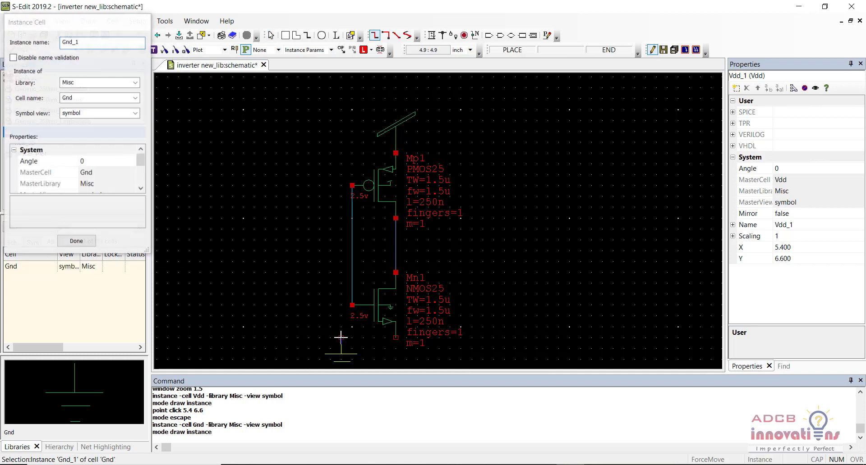
{"action": "left_click", "coordinate": [396, 338]}
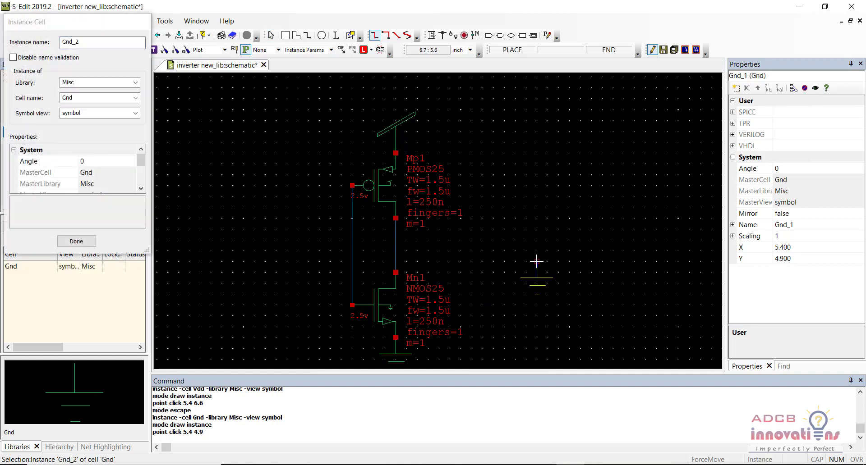
{"action": "key", "text": "Escape"}
{"action": "left_click", "coordinate": [505, 208]}
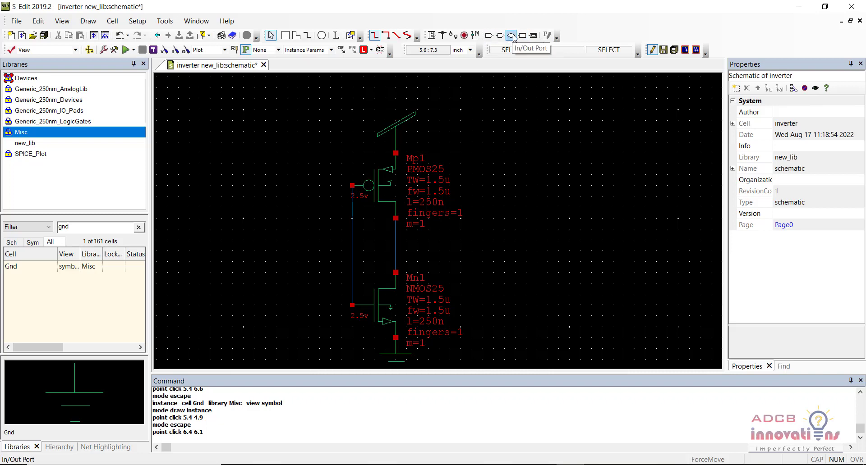
Add an input port named A on the gate wire at (5.0, 5.8) inch.
{"action": "left_click", "coordinate": [487, 36]}
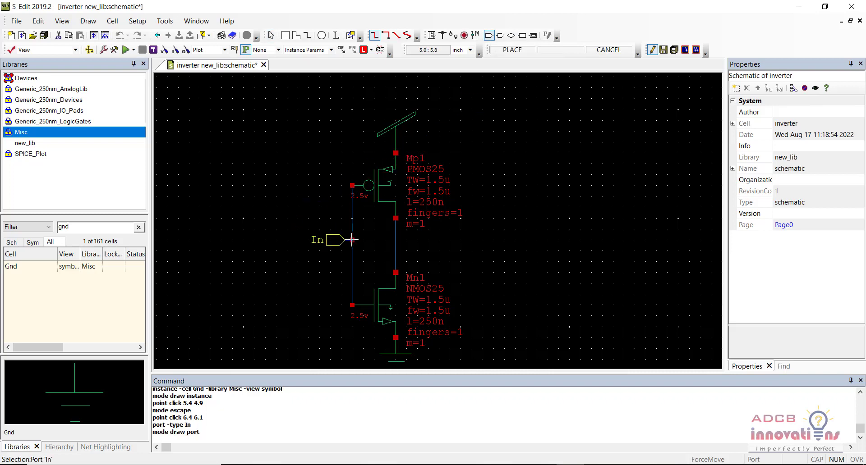
{"action": "left_click", "coordinate": [352, 240]}
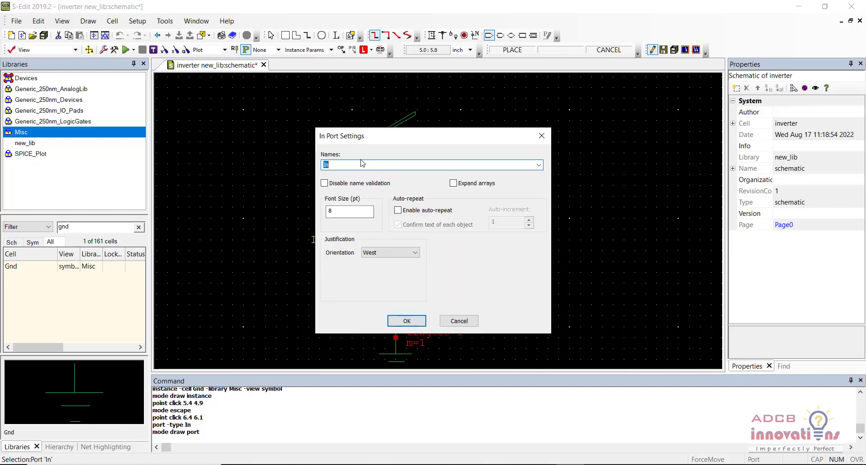
{"action": "type", "text": "A"}
{"action": "key", "text": "Return"}
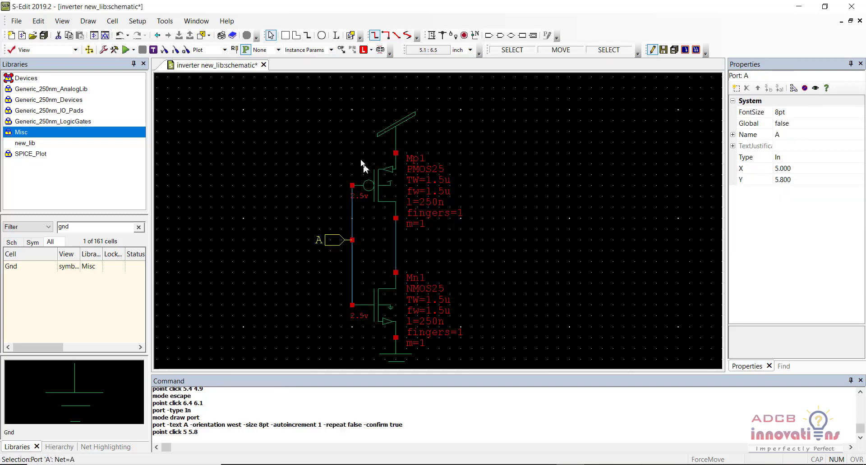
Add an output port named Out on the drain wire at (5.4, 5.8) inch.
{"action": "left_click", "coordinate": [500, 35]}
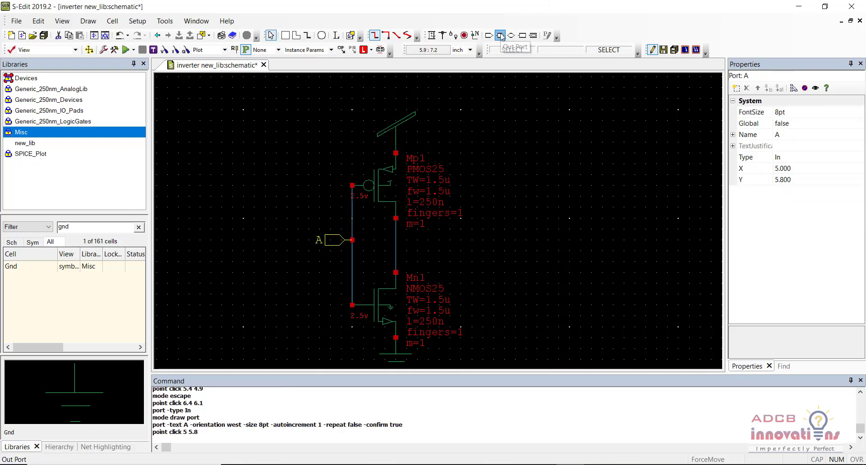
{"action": "left_click", "coordinate": [396, 240]}
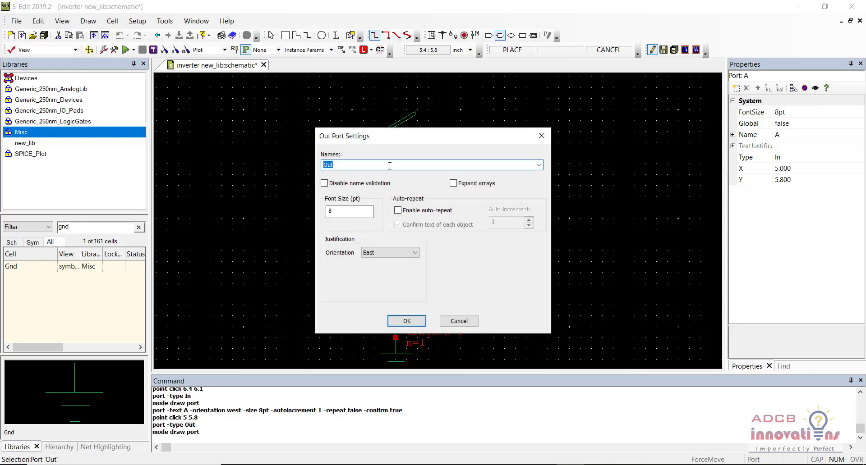
{"action": "key", "text": "Return"}
{"action": "left_click", "coordinate": [548, 185]}
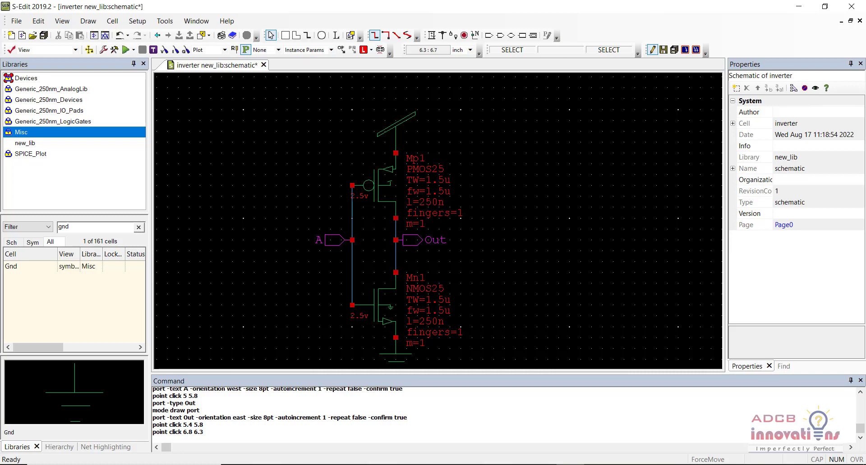
{"action": "left_click", "coordinate": [504, 186]}
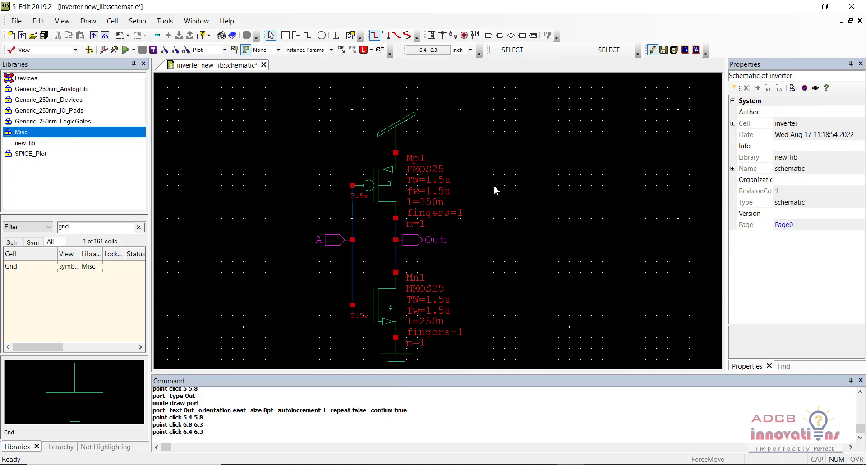
{"action": "scroll", "coordinate": [364, 120], "scroll_direction": "down", "scroll_amount": 2}
{"action": "scroll", "coordinate": [364, 120], "scroll_direction": "up", "scroll_amount": 2}
{"action": "left_click", "coordinate": [516, 168]}
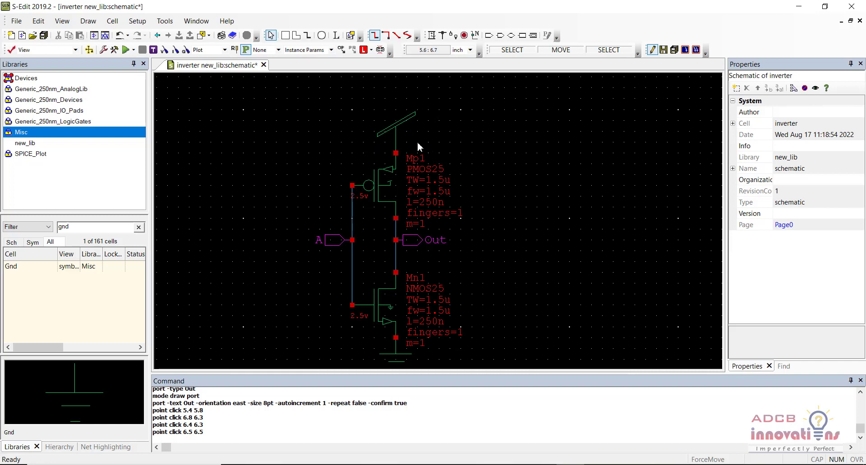
Select the placed Vdd and Gnd symbols in turn and examine the Vdd instance's properties.
{"action": "left_click", "coordinate": [397, 121]}
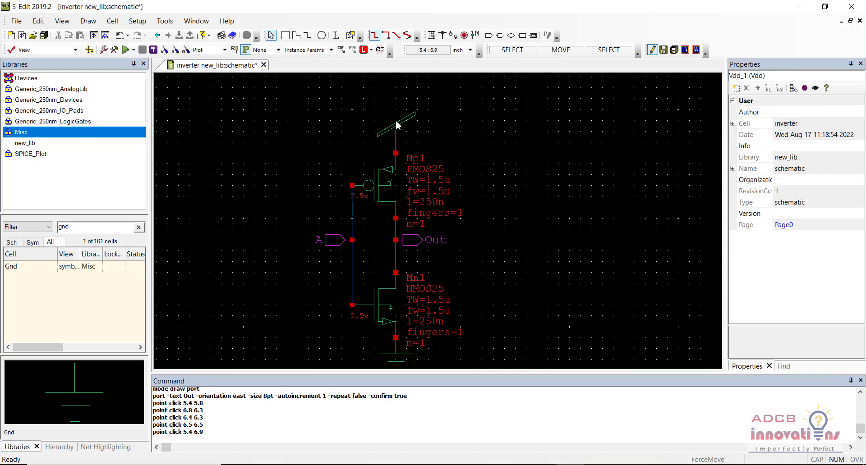
{"action": "left_click", "coordinate": [398, 353]}
{"action": "left_click", "coordinate": [493, 250]}
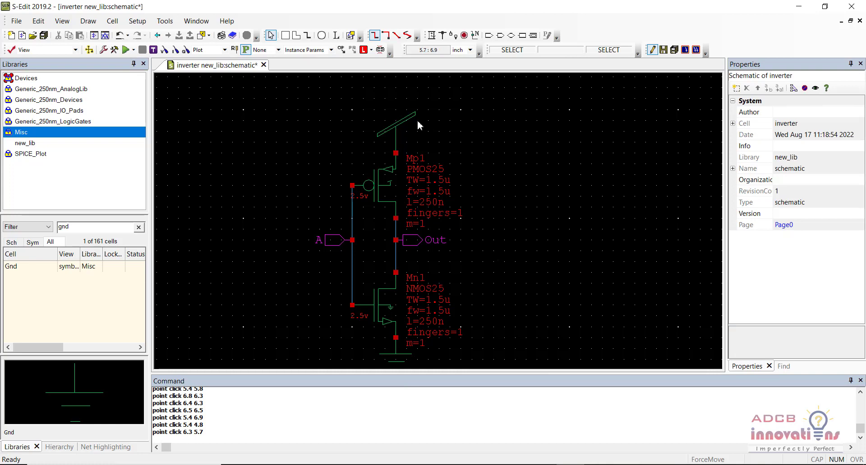
{"action": "left_click_drag", "start_coordinate": [428, 135], "coordinate": [449, 143]}
{"action": "left_click", "coordinate": [450, 143]}
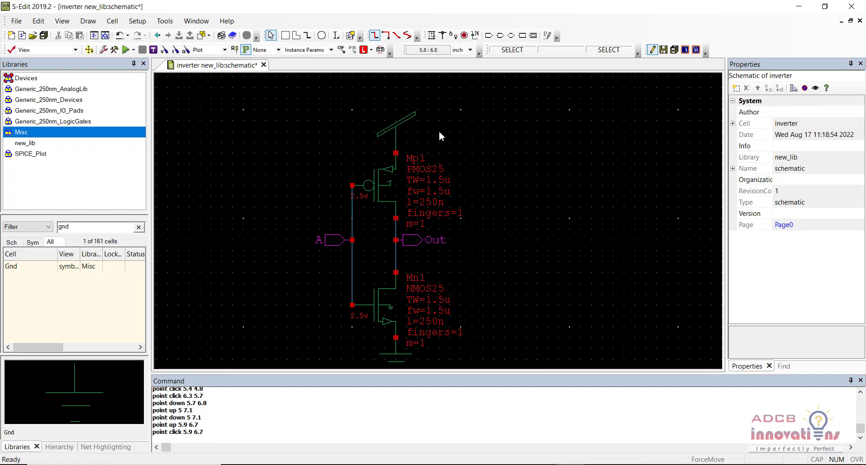
{"action": "left_click_drag", "start_coordinate": [439, 133], "coordinate": [364, 110]}
{"action": "left_click", "coordinate": [364, 111]}
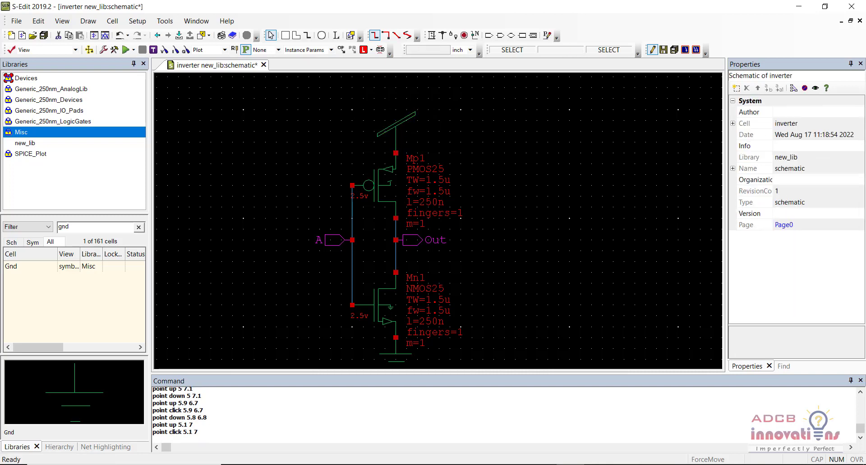
{"action": "left_click", "coordinate": [504, 143]}
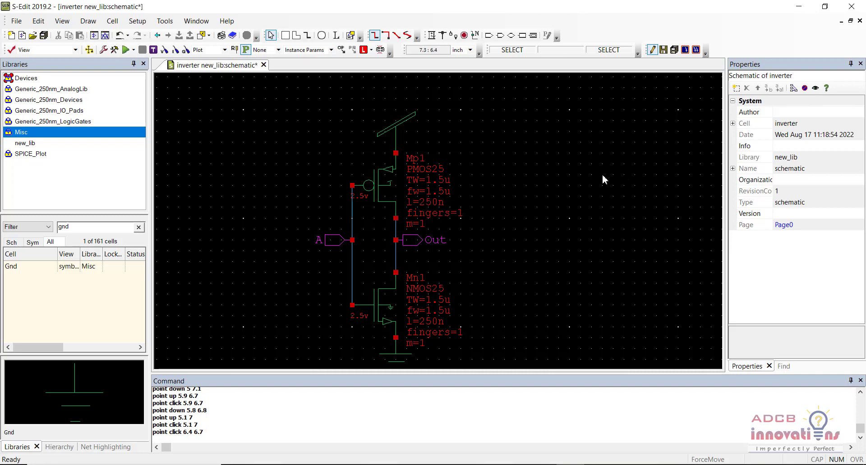
{"action": "left_click", "coordinate": [396, 120]}
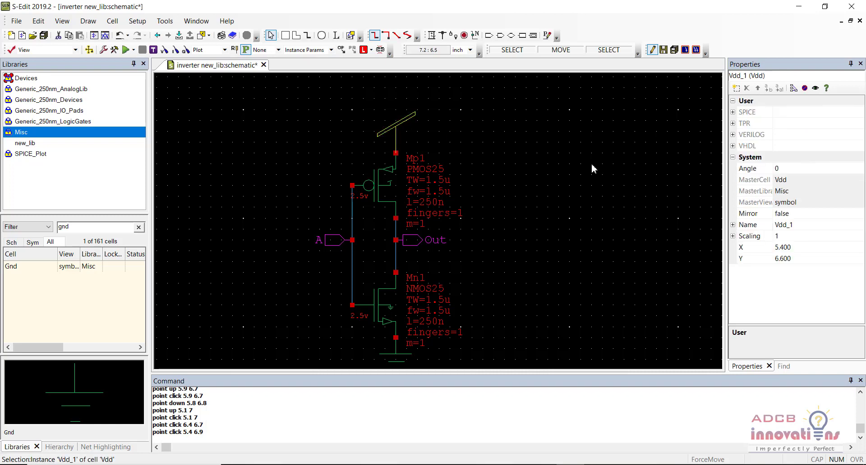
{"action": "left_click", "coordinate": [602, 176]}
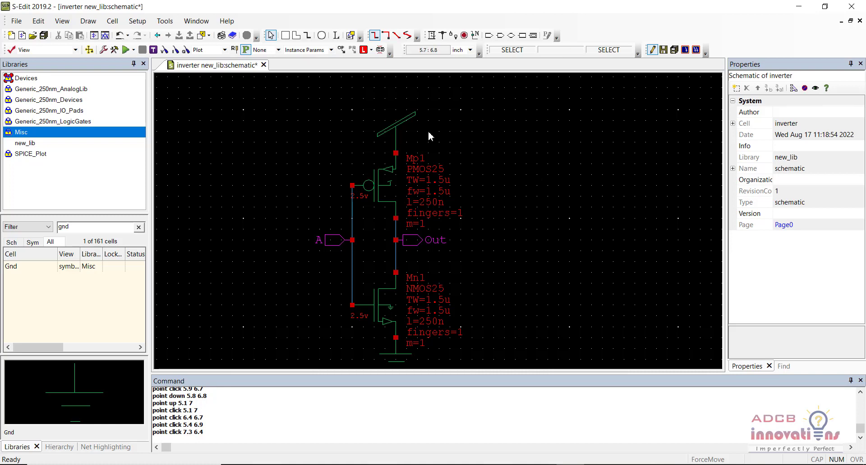
{"action": "left_click", "coordinate": [396, 122]}
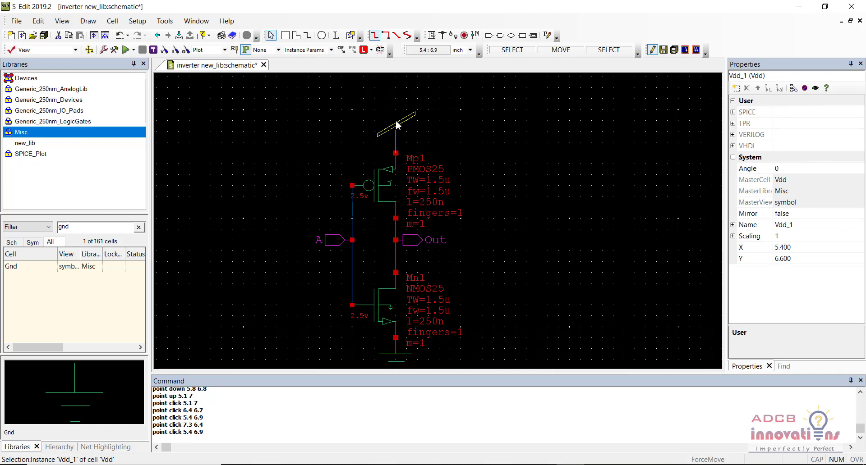
{"action": "left_click", "coordinate": [288, 146]}
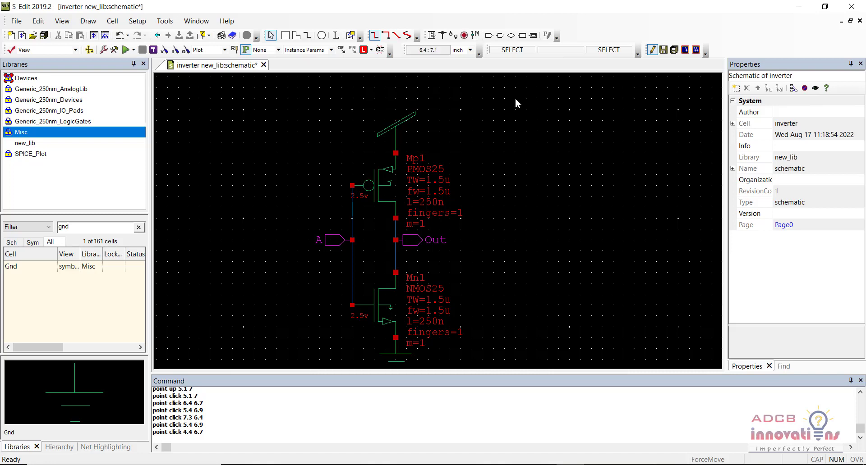
{"action": "left_click", "coordinate": [581, 176]}
{"action": "left_click_drag", "start_coordinate": [580, 174], "coordinate": [624, 174]}
{"action": "left_click", "coordinate": [624, 174]}
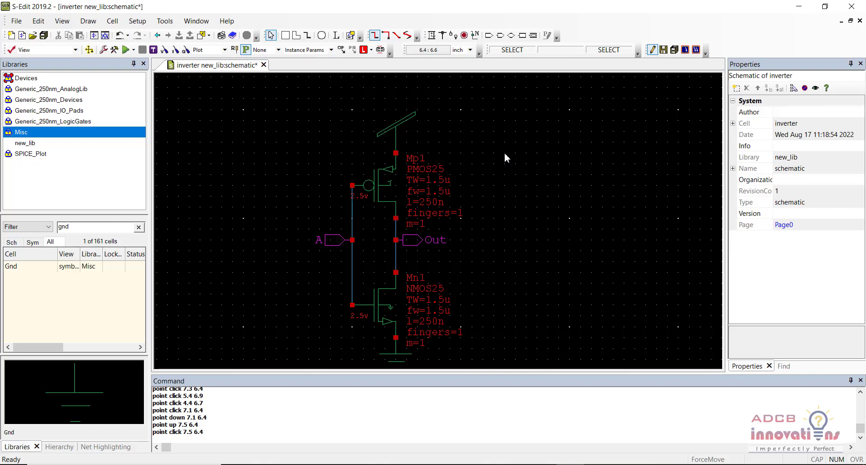
Save the inverter schematic in new_lib.
{"action": "key", "text": "ctrl+s"}
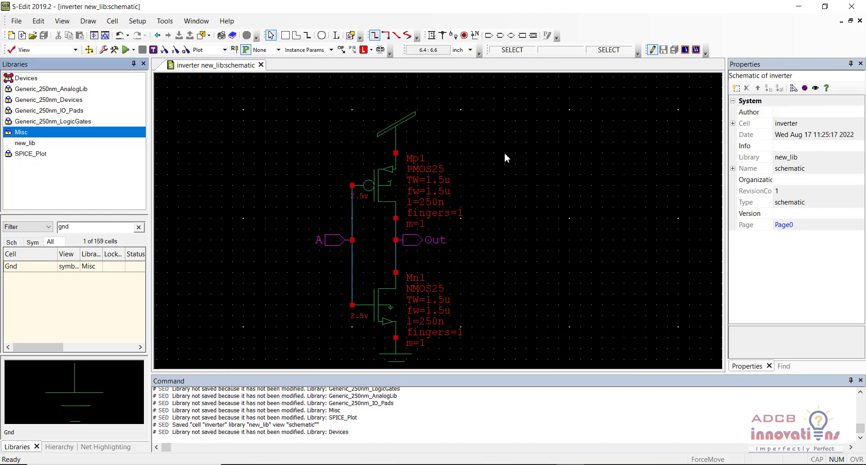
{"action": "left_click", "coordinate": [504, 153]}
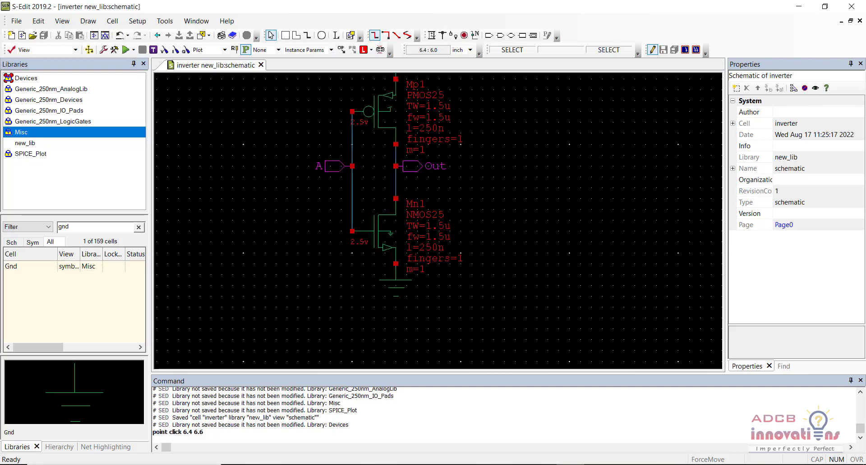